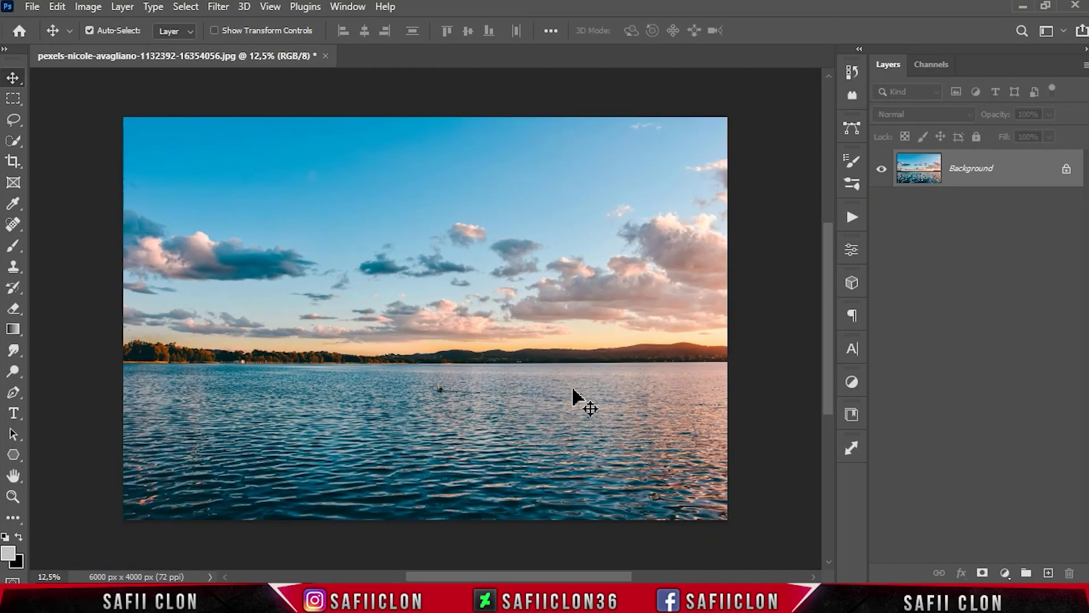
Step: Bring up the context menu for the lake sunset photo's Background layer
right_click(1019, 178)
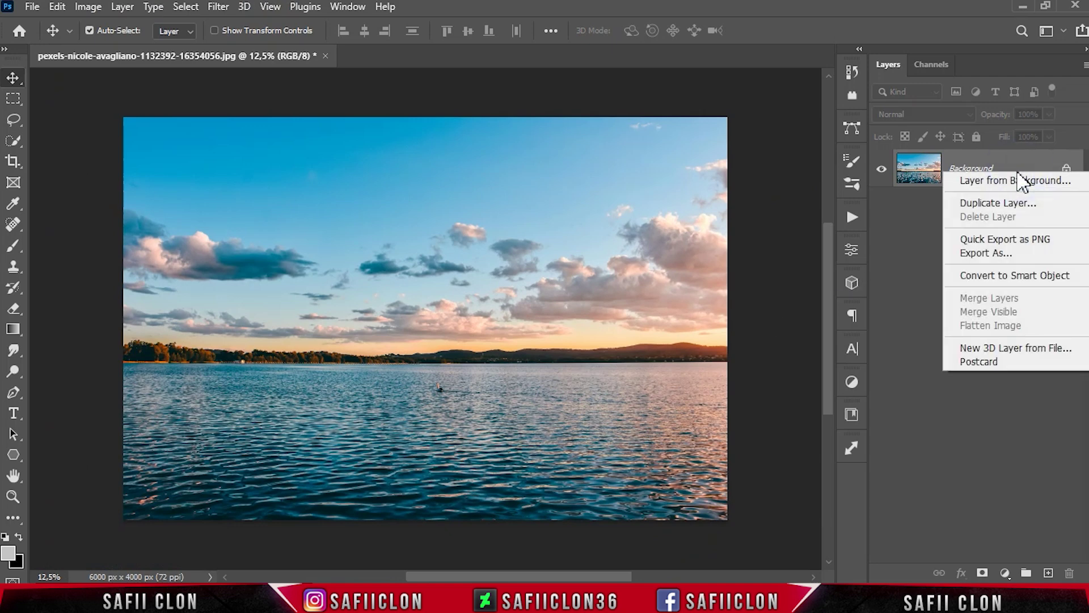
Step: Duplicate the Background layer three times
click(1002, 203)
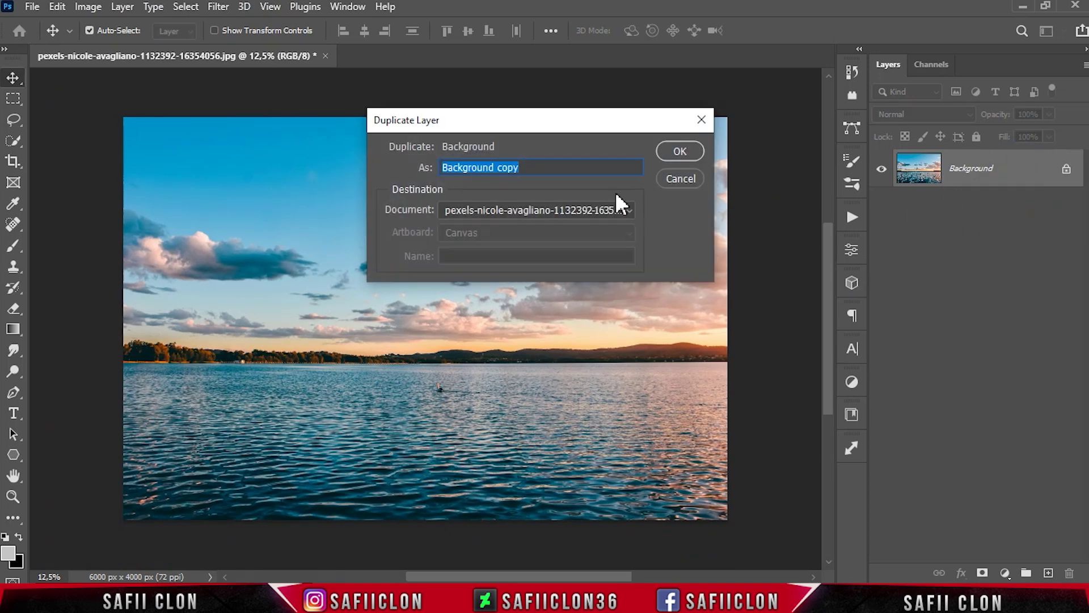
click(675, 152)
right_click(1004, 166)
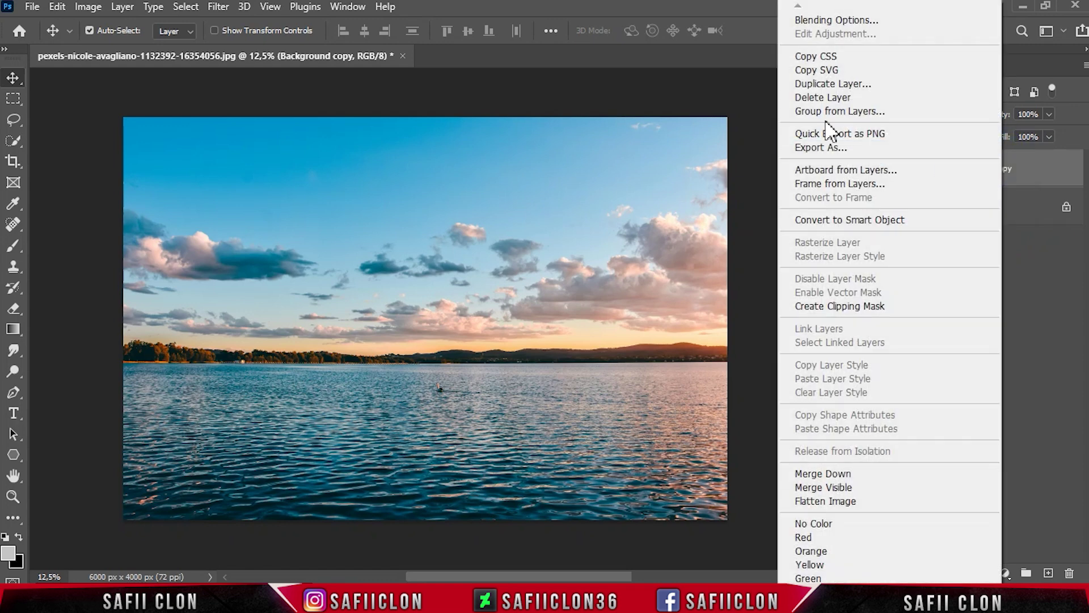
click(823, 82)
click(678, 152)
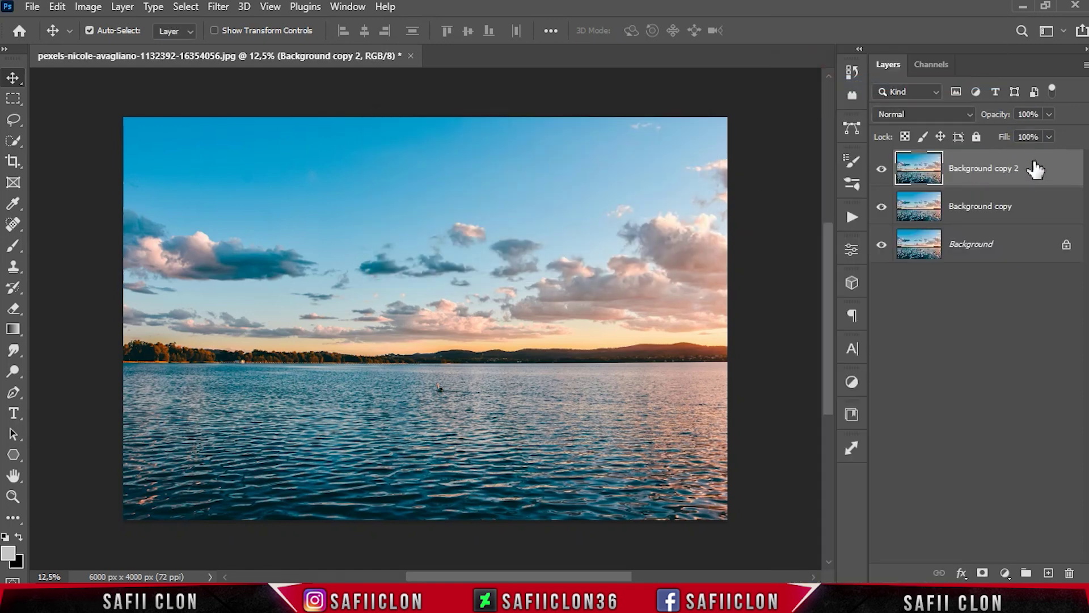
right_click(1035, 168)
click(822, 82)
click(679, 152)
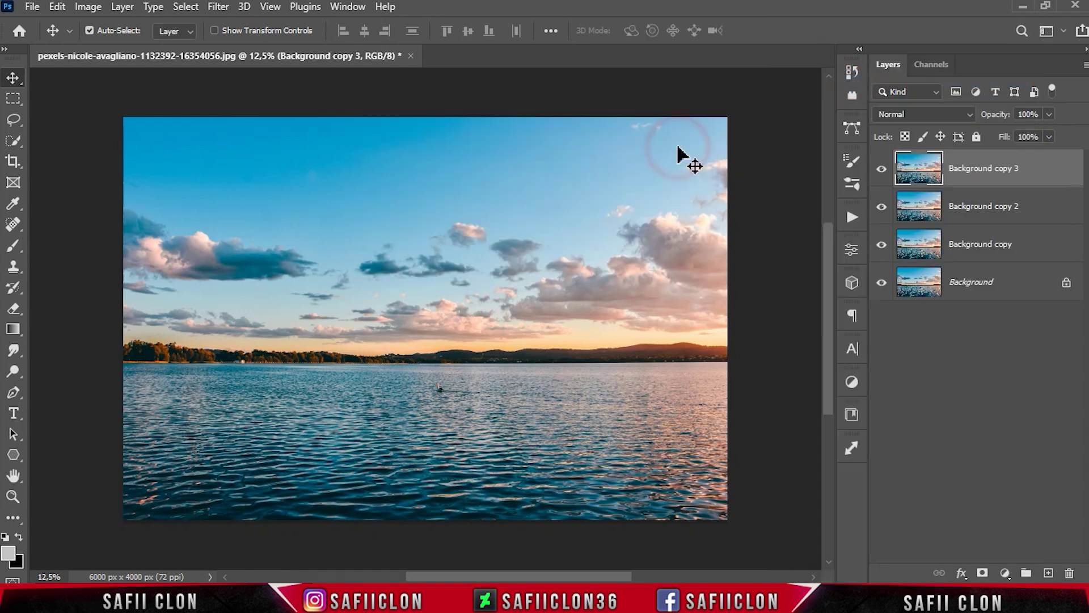
Step: Rename the three copies LAND, SKY and SEA
double_click(989, 168)
text(LAND)
click(1025, 170)
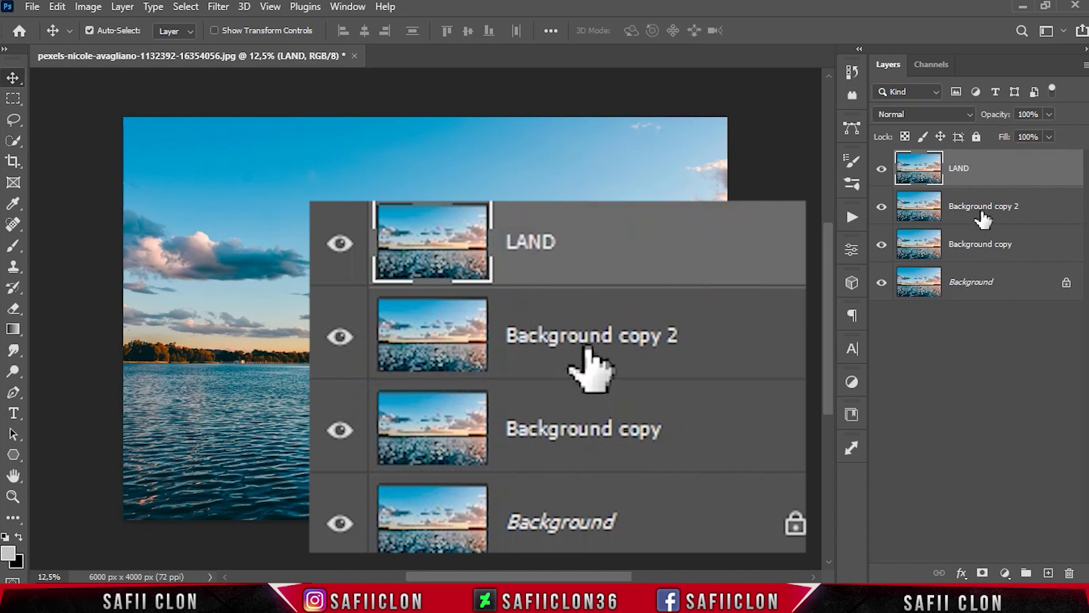
click(983, 213)
double_click(983, 209)
text(SKY)
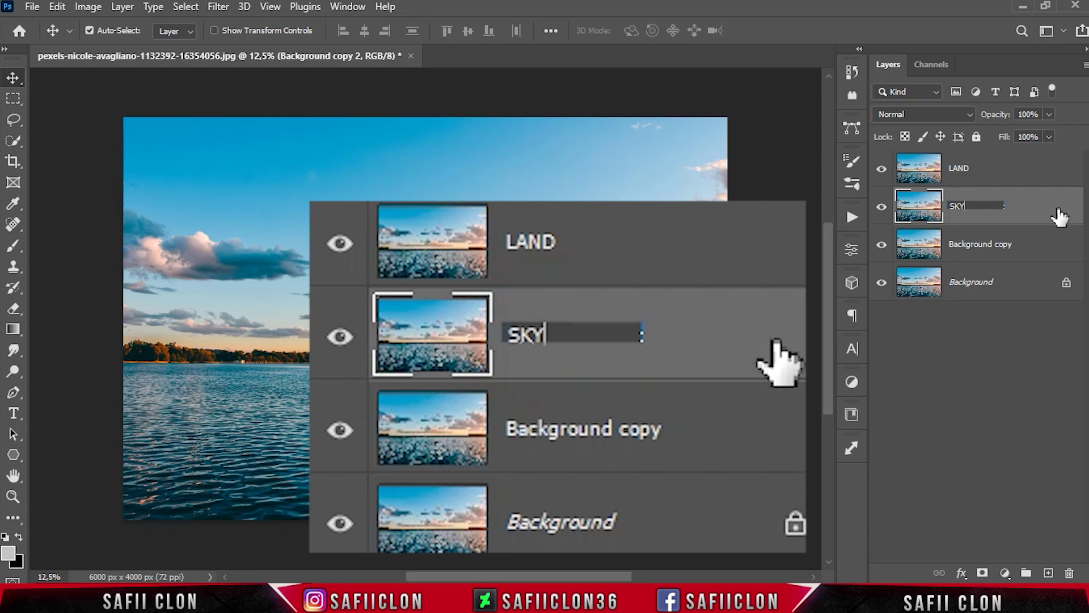
key(Return)
double_click(979, 250)
text(SEA)
key(Return)
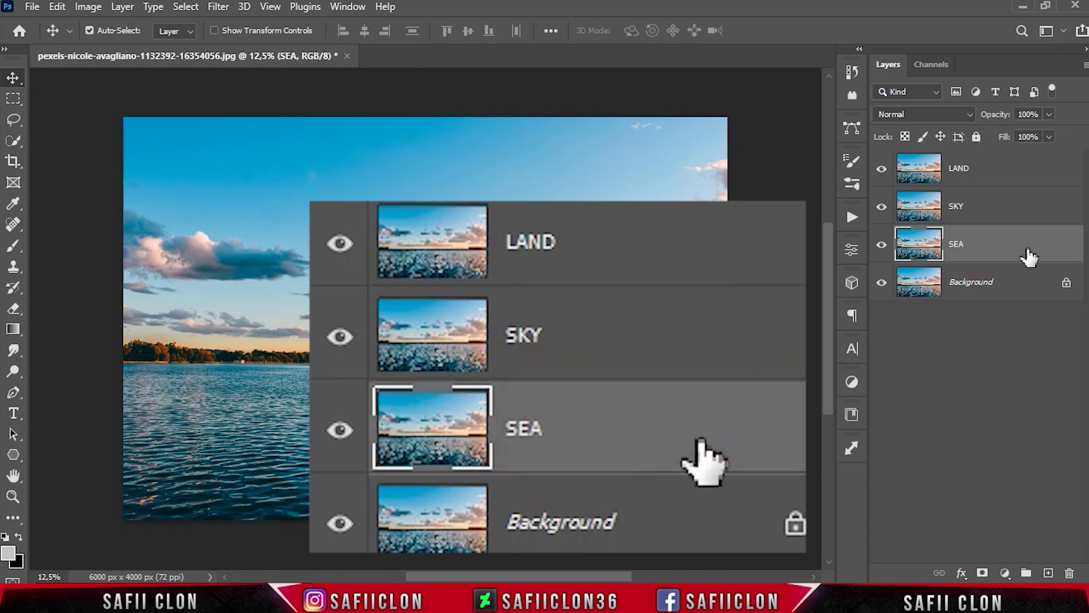
Step: Hide every layer except LAND and make LAND the active layer
click(882, 170)
click(882, 206)
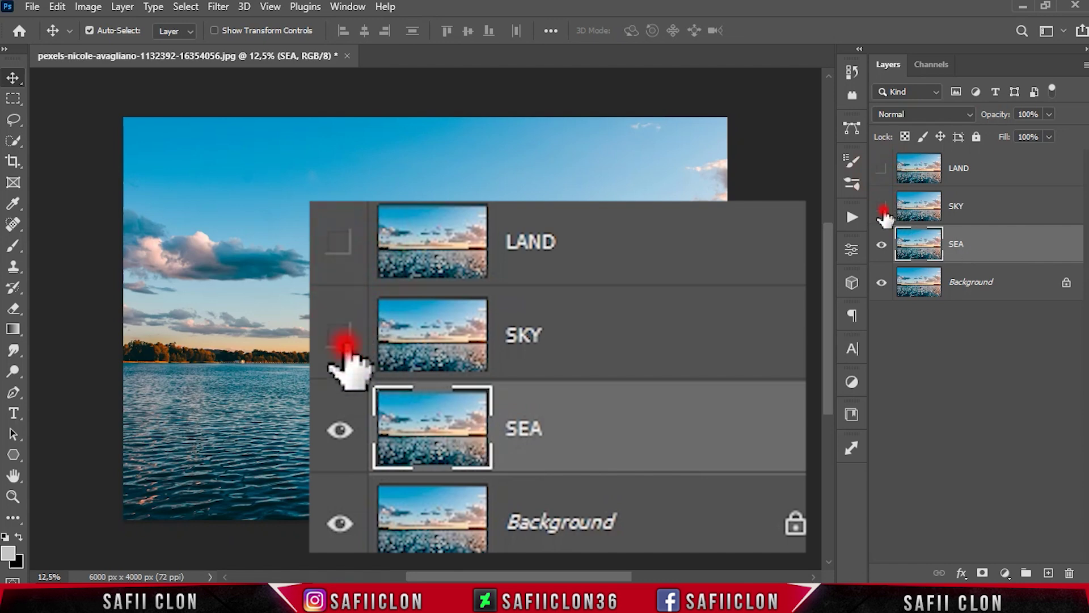
click(882, 244)
click(882, 282)
click(882, 170)
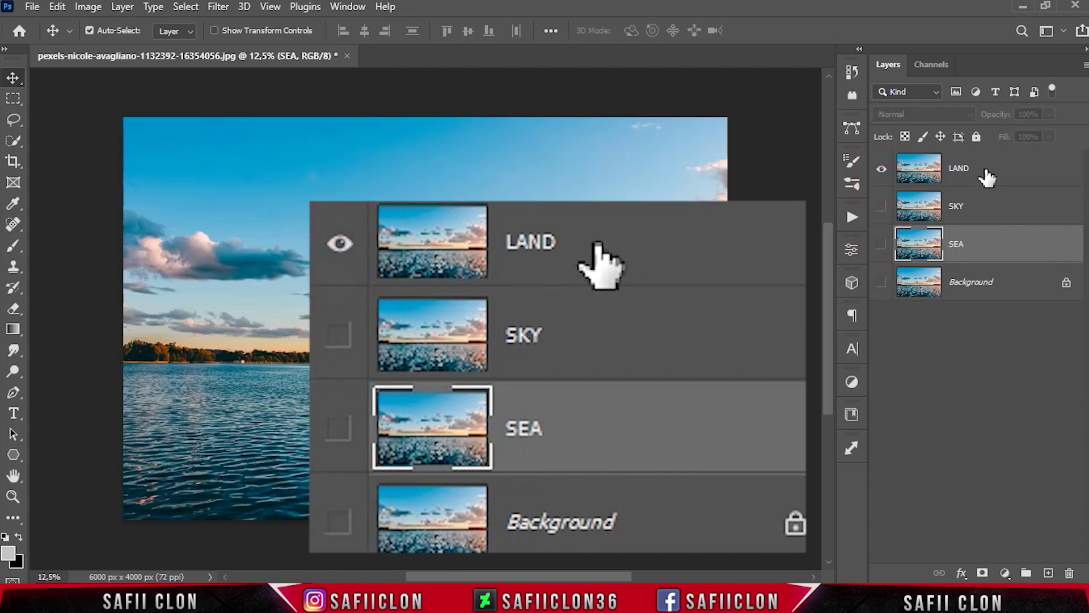
click(990, 177)
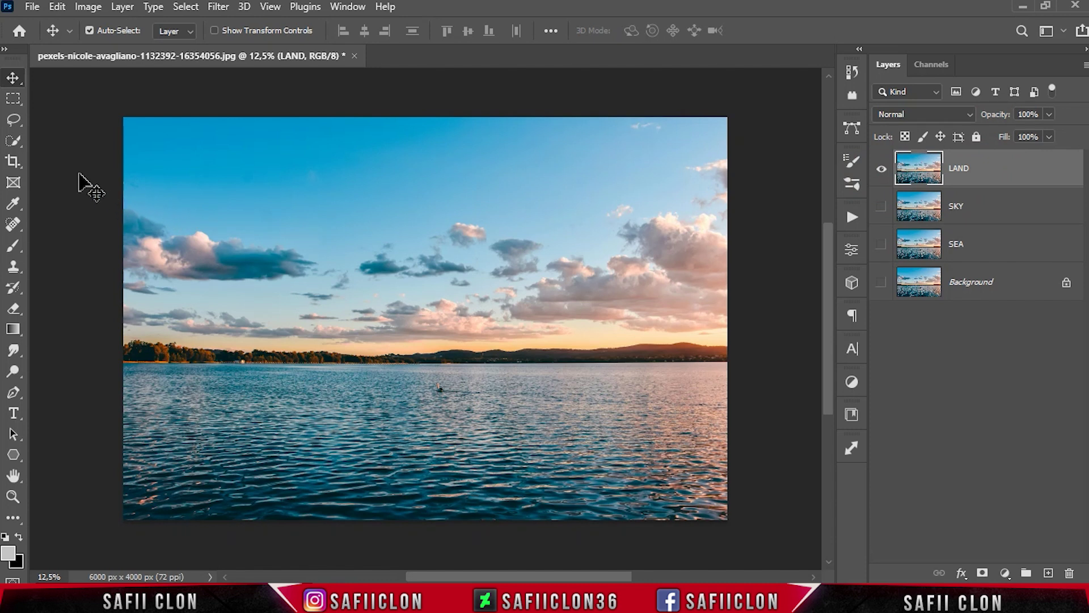
click(13, 141)
Step: Set Quick Selection to add-to-selection mode with a 54 px brush
click(91, 157)
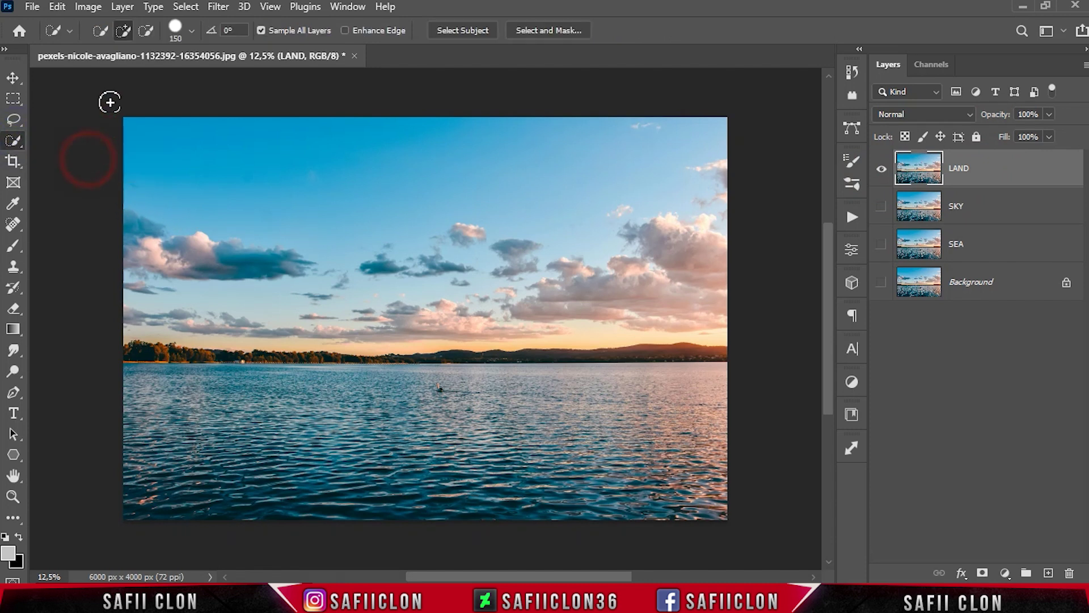
click(124, 30)
click(192, 31)
drag(202, 76, 142, 76)
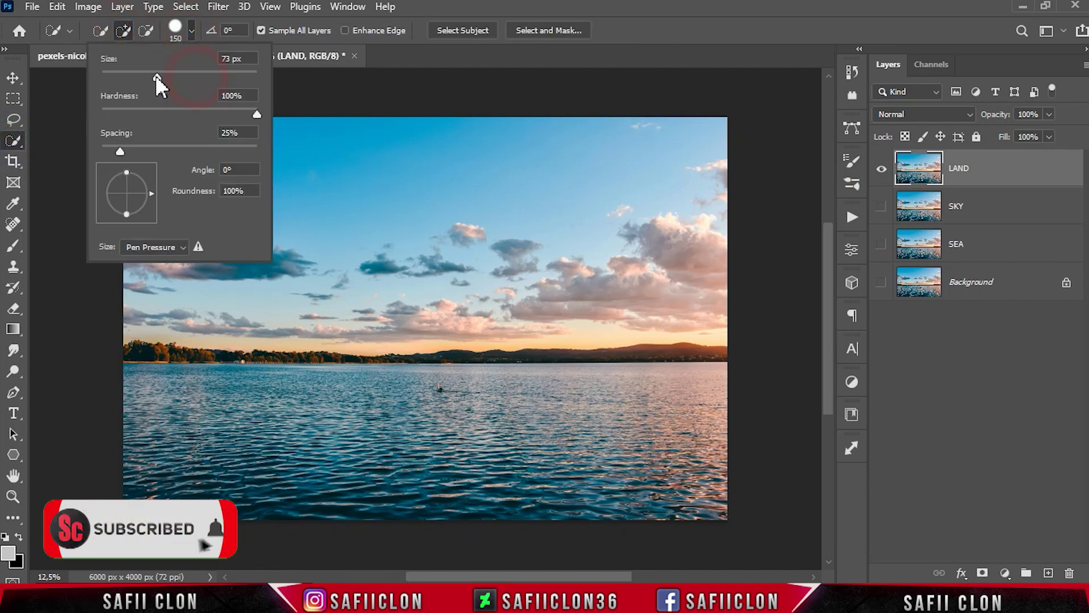
click(176, 28)
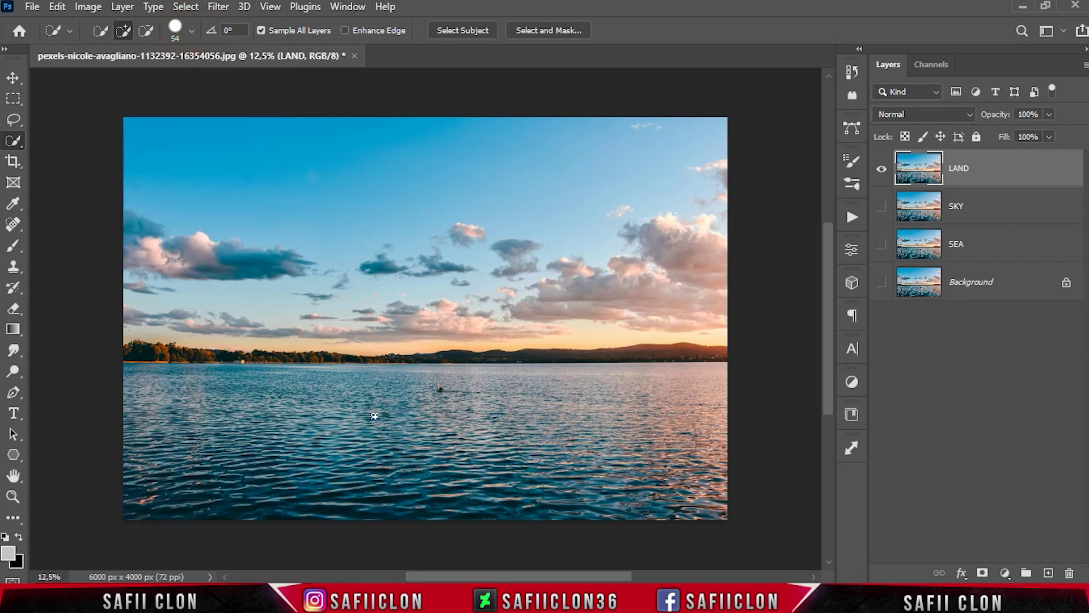
Step: Zoom in and paint a selection over the distant treeline strip
key(ctrl+plus)
drag(475, 580, 458, 579)
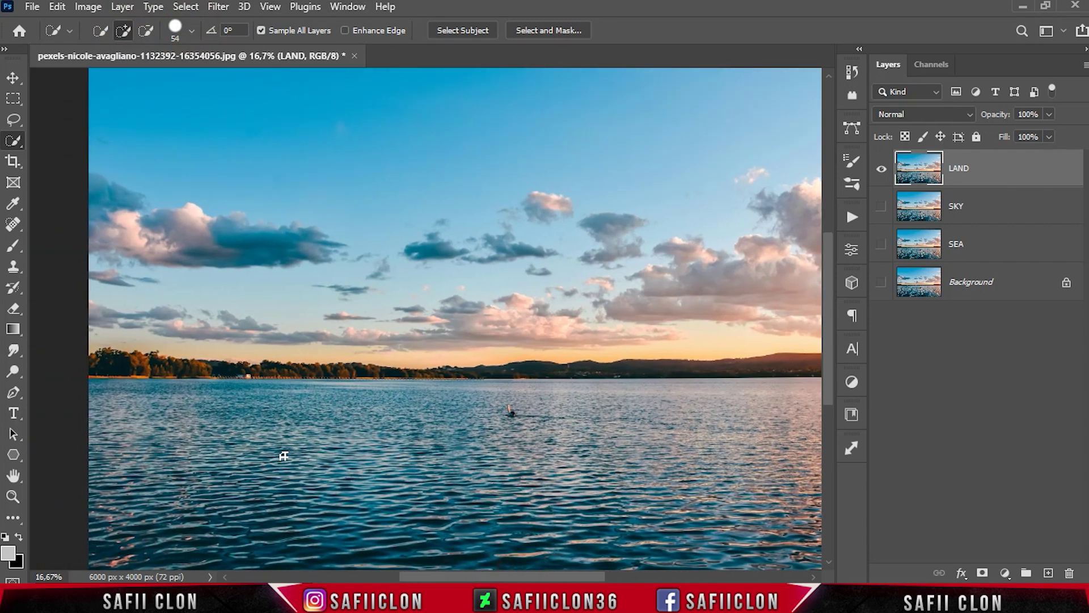
drag(110, 369, 135, 366)
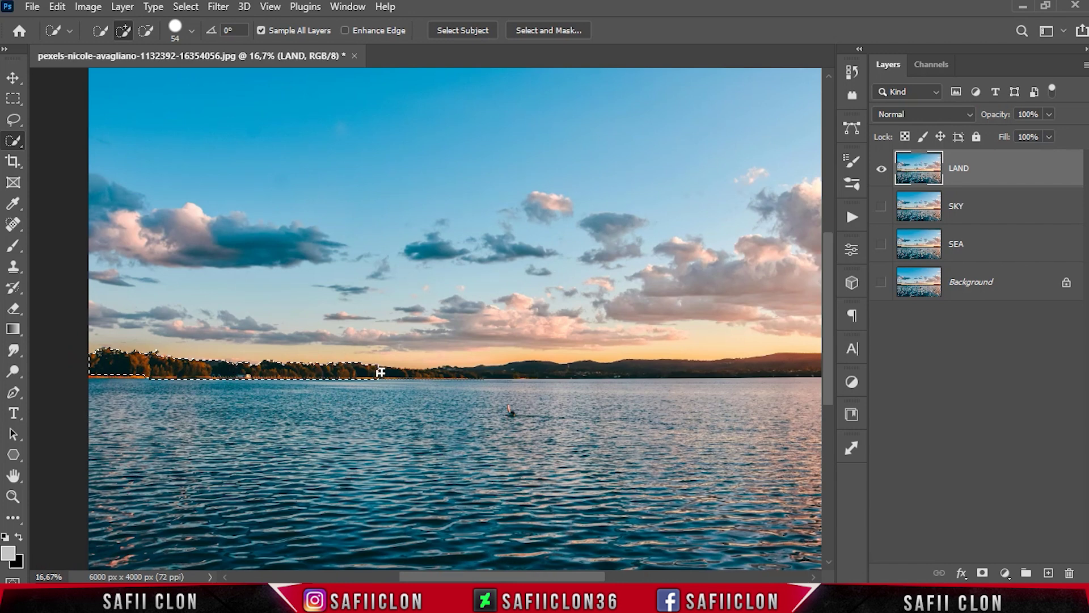
drag(372, 371, 662, 365)
drag(606, 576, 591, 579)
drag(210, 372, 230, 369)
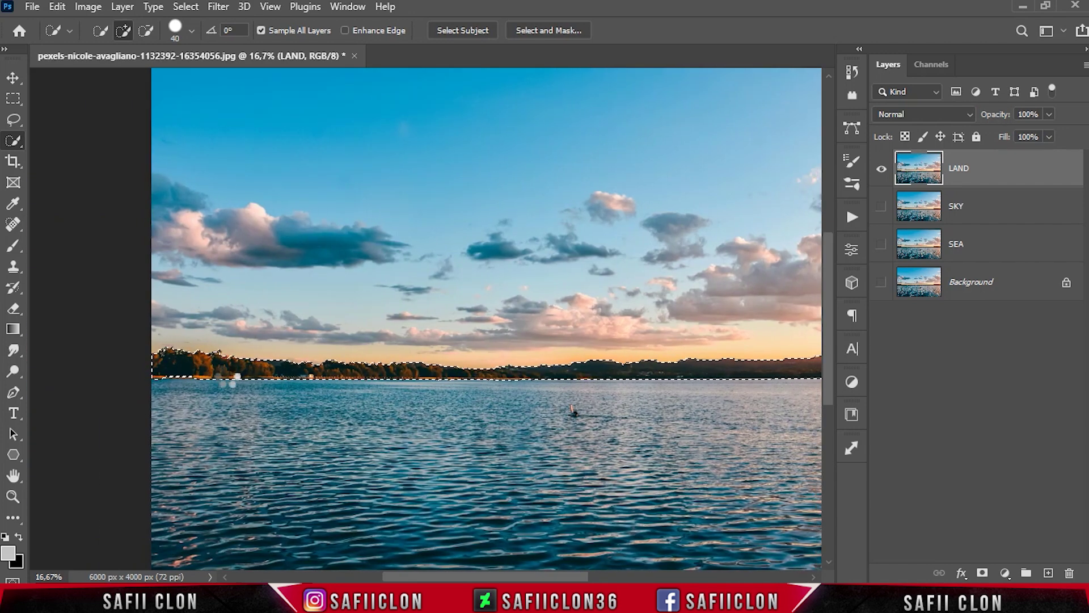
drag(486, 577, 568, 577)
scroll(572, 549, down, 1)
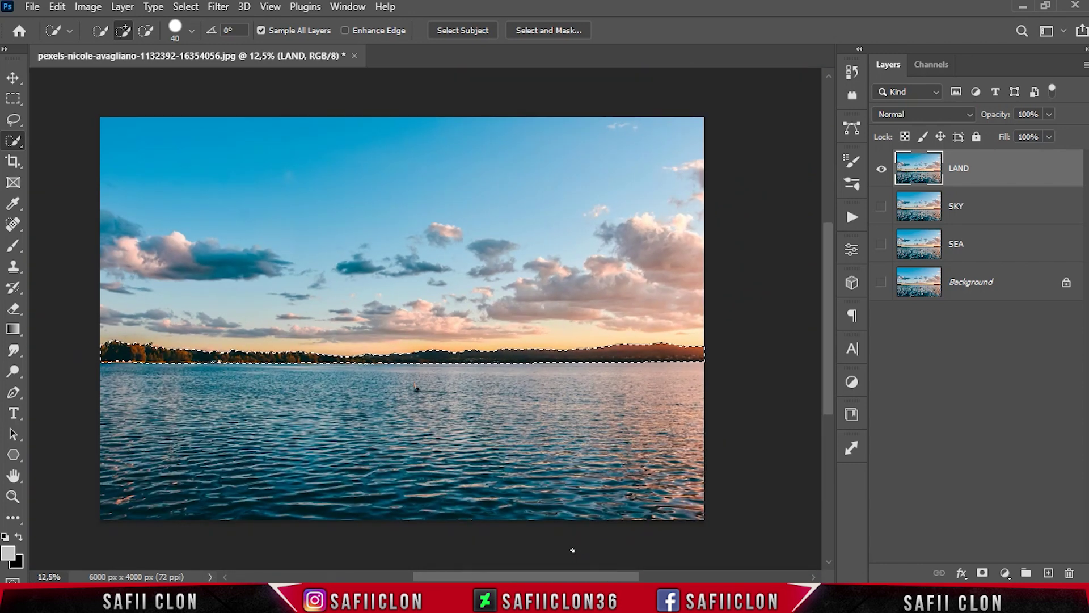
Step: Add the treeline selection as LAND's layer mask, then select and show SKY
click(1021, 169)
click(987, 573)
click(1028, 206)
click(881, 207)
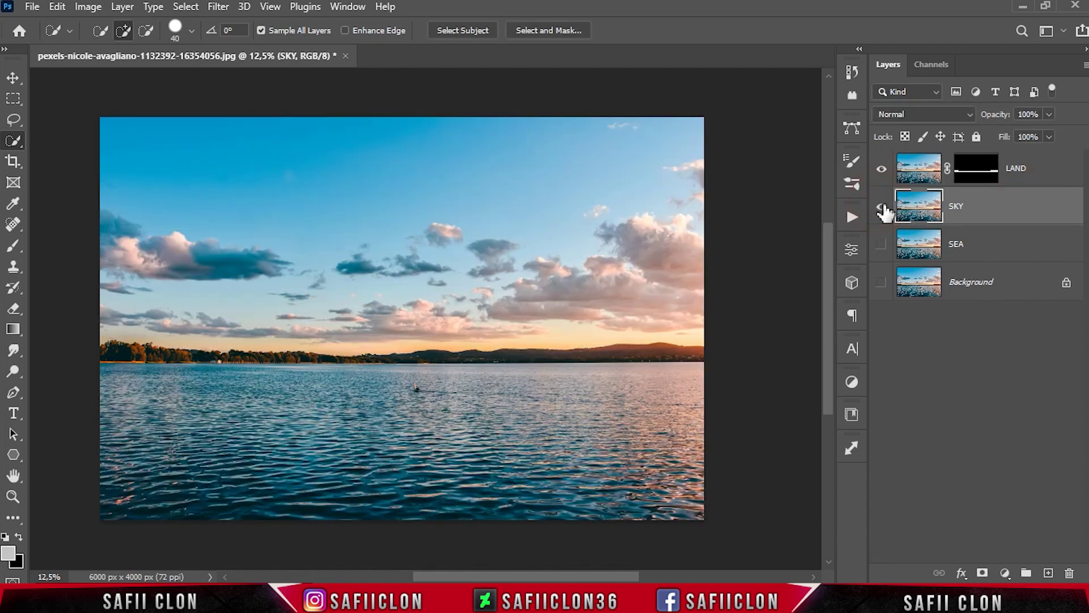
Step: Quick-select the whole sky above the treeline
right_click(13, 140)
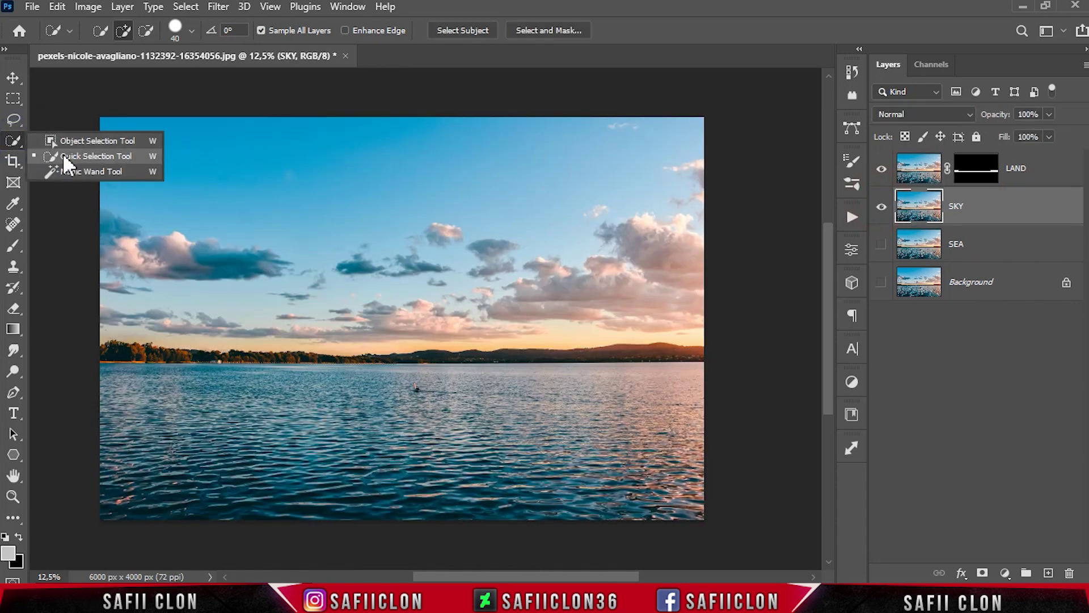
click(62, 152)
click(190, 28)
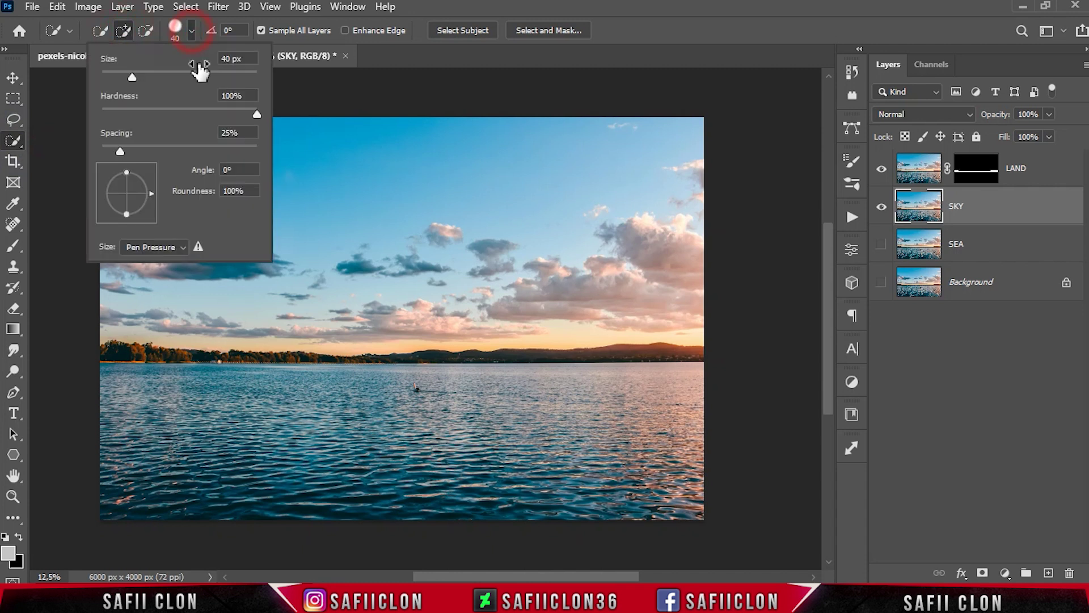
click(192, 28)
drag(137, 130, 530, 201)
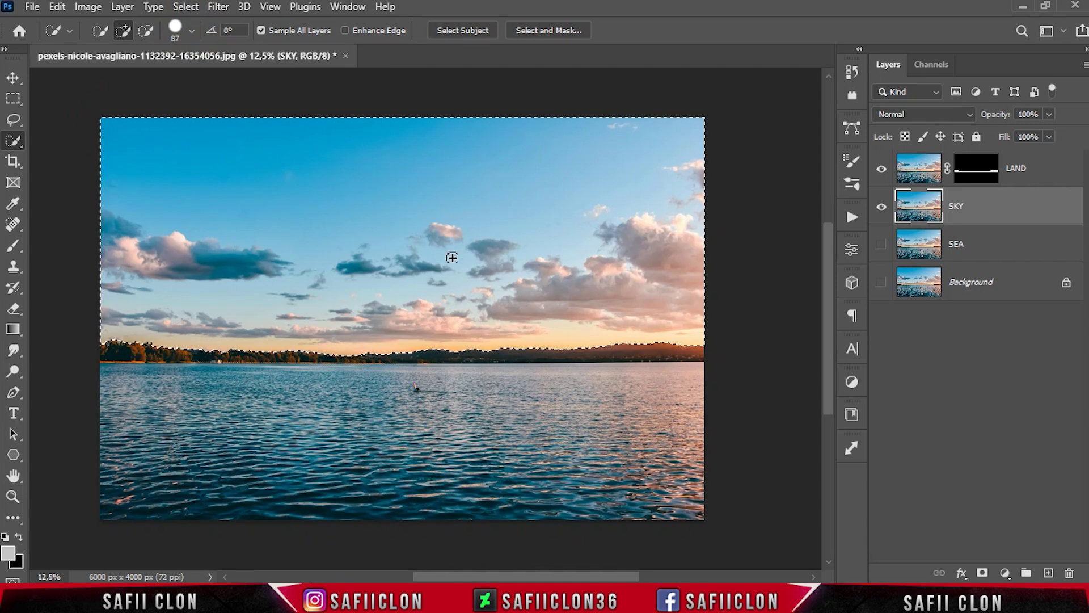
Step: Add the sky selection as SKY's layer mask, then make SEA active and visible
click(1002, 204)
click(982, 573)
click(882, 206)
click(882, 207)
click(882, 171)
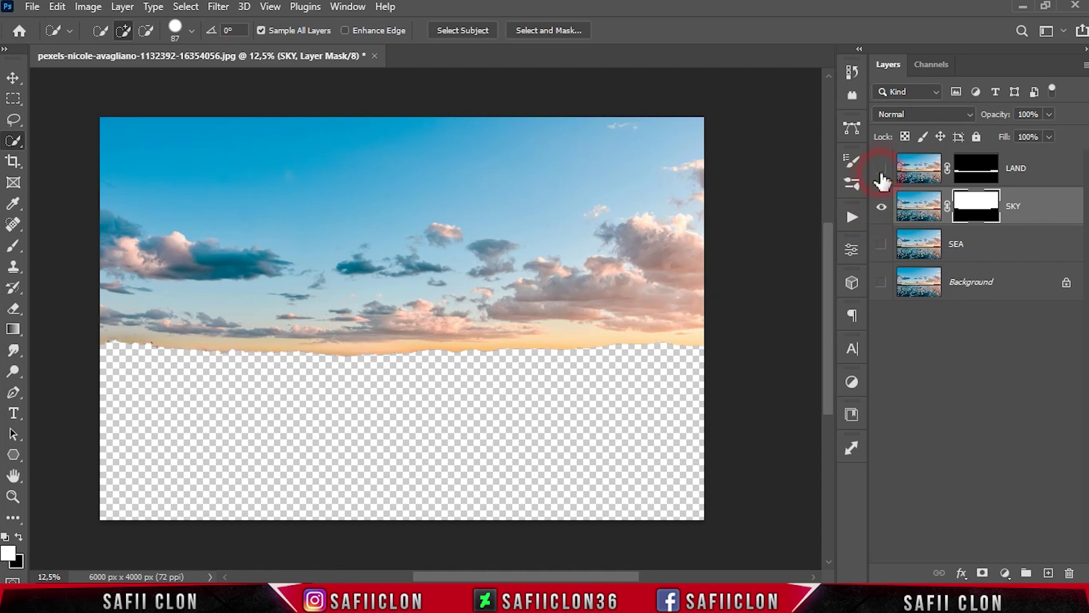
click(997, 249)
click(882, 244)
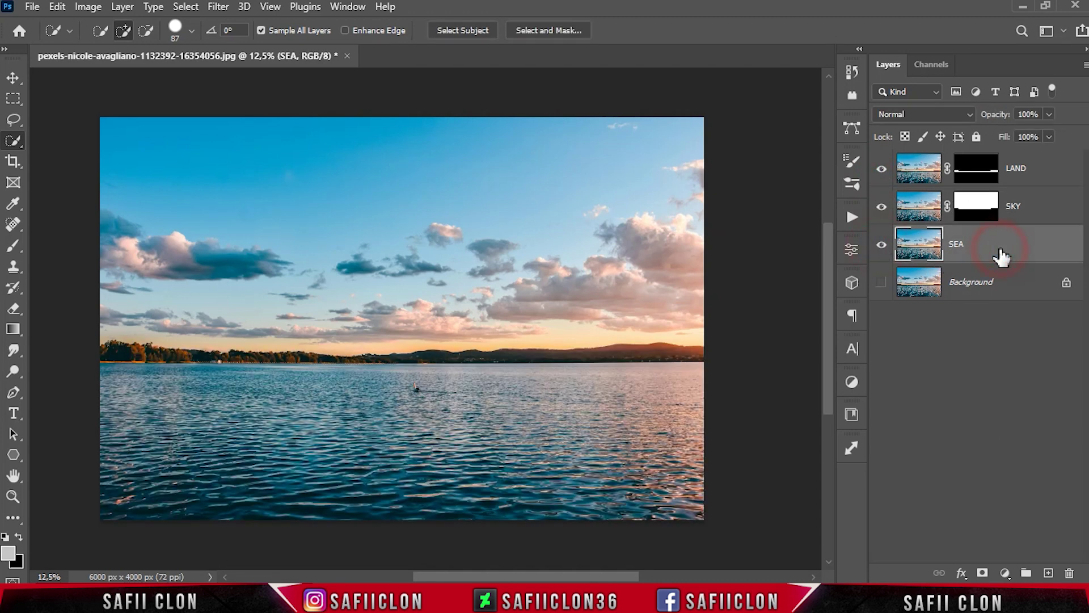
Step: Quick-select the water below the treeline and add it as SEA's layer mask
right_click(16, 147)
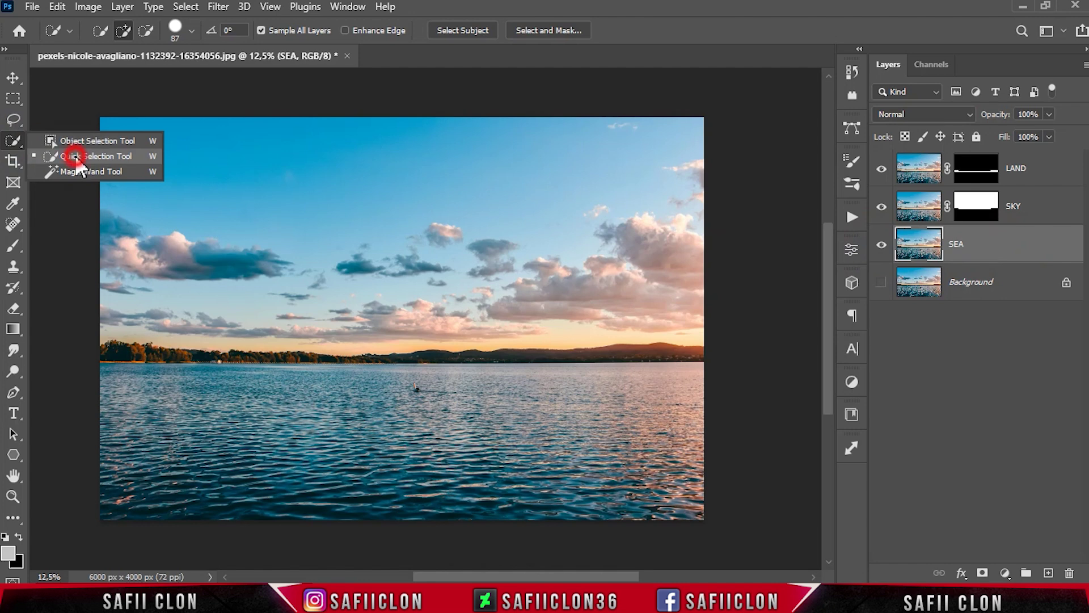
click(74, 155)
mouse_move(198, 461)
mouse_down()
mouse_move(248, 409)
mouse_move(104, 376)
mouse_move(182, 450)
mouse_move(455, 453)
mouse_move(628, 477)
mouse_up()
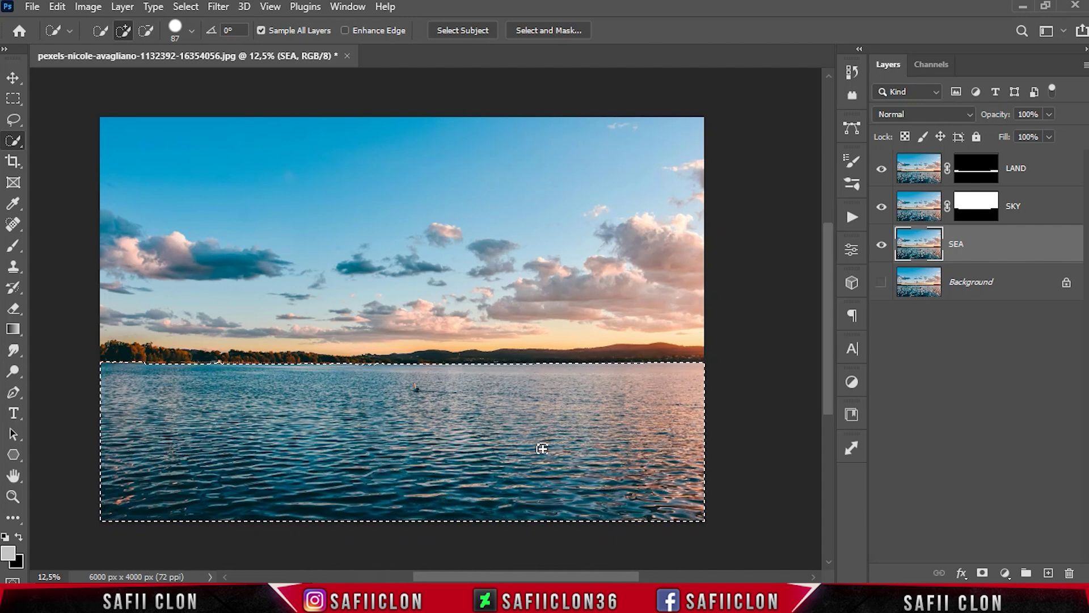
click(982, 572)
click(882, 246)
click(883, 246)
right_click(1035, 244)
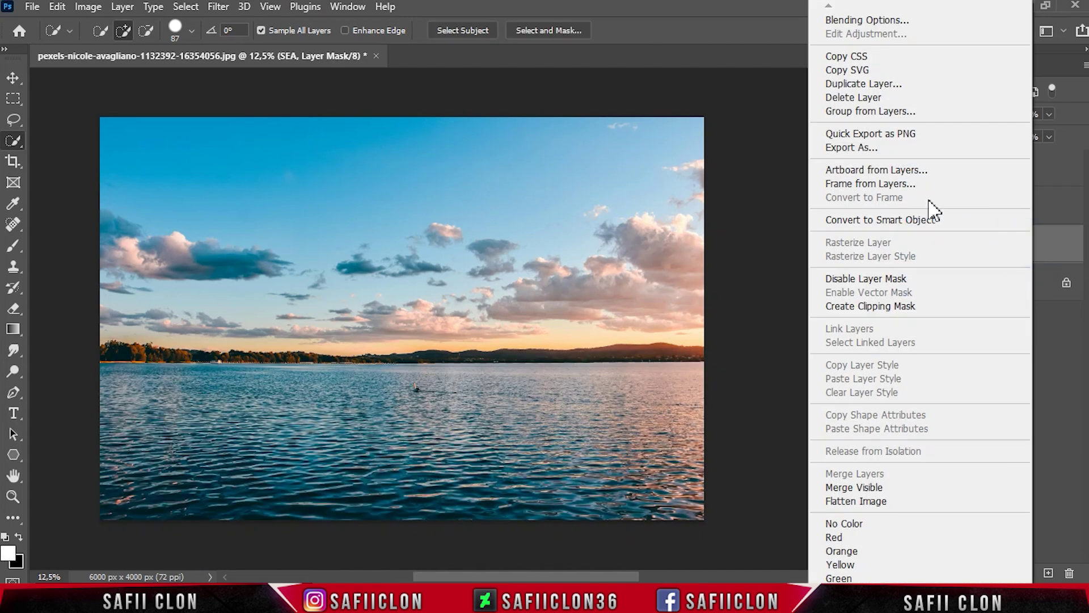
Step: Convert the SEA layer and then the SKY layer to Smart Objects
click(850, 218)
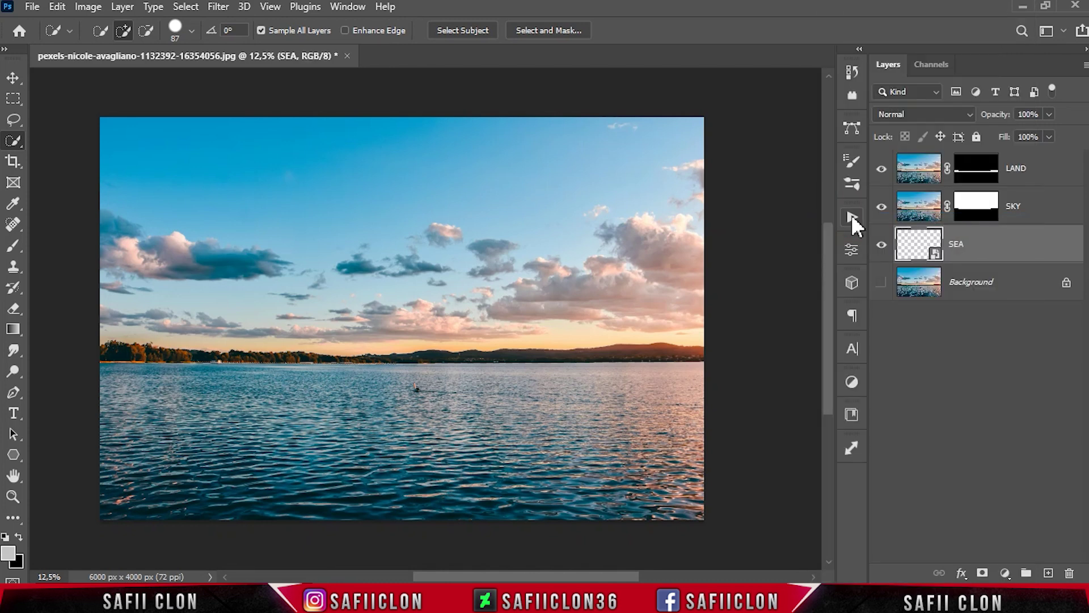
click(1043, 211)
right_click(1043, 210)
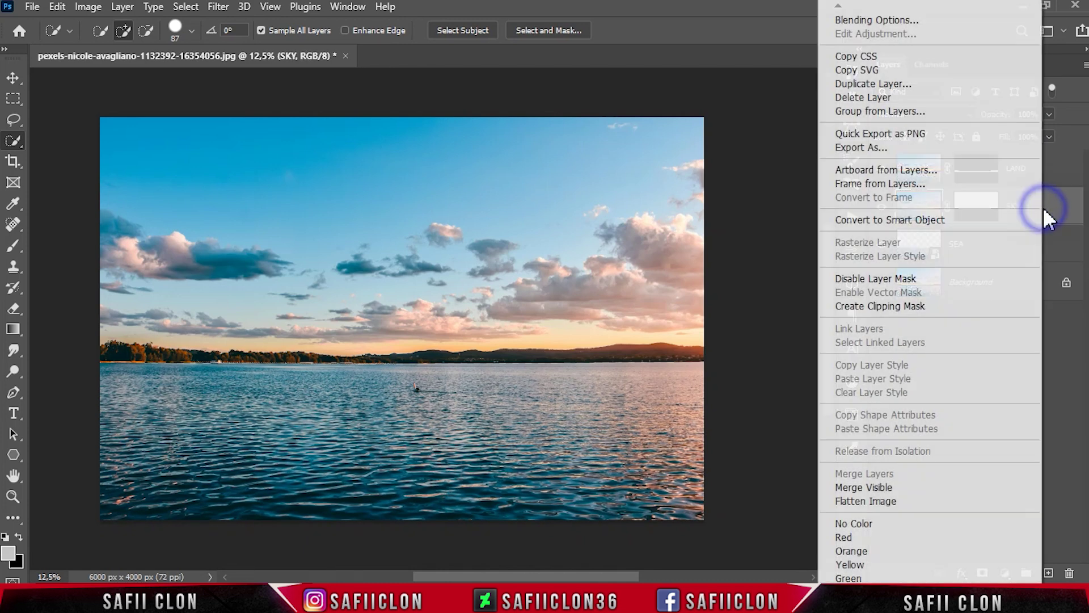
click(880, 224)
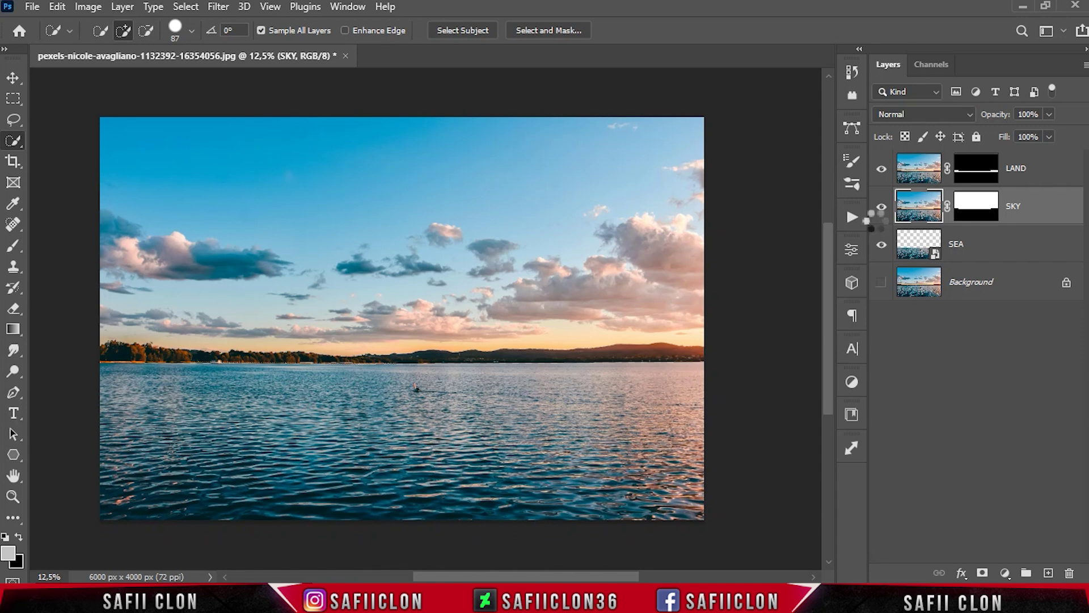
click(882, 207)
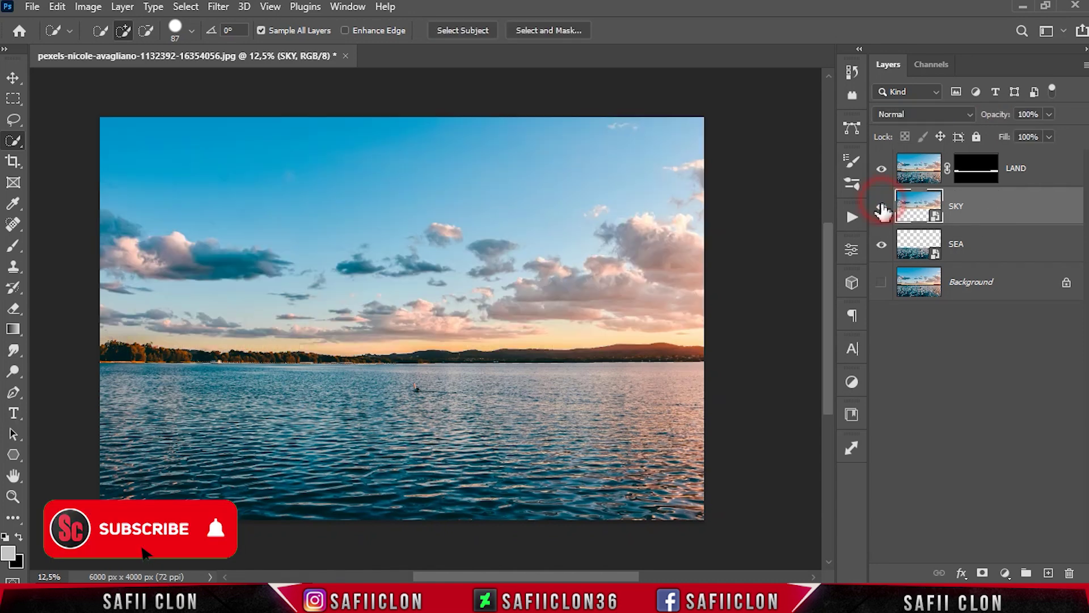
click(270, 7)
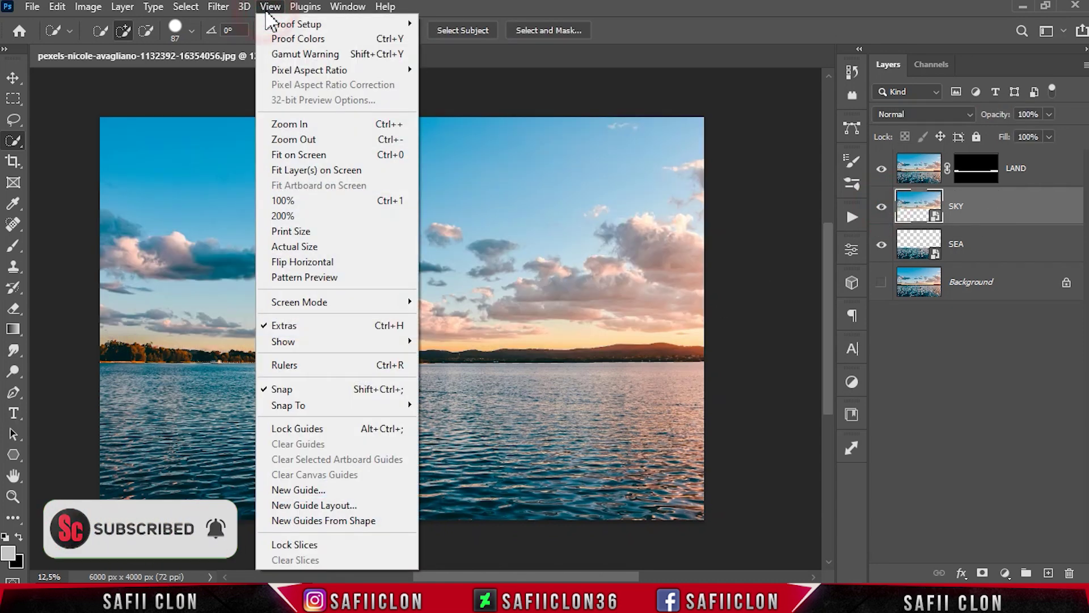
Step: Show rulers, place vertical guides outside the photo's left and right edges, and open the Timeline
click(322, 364)
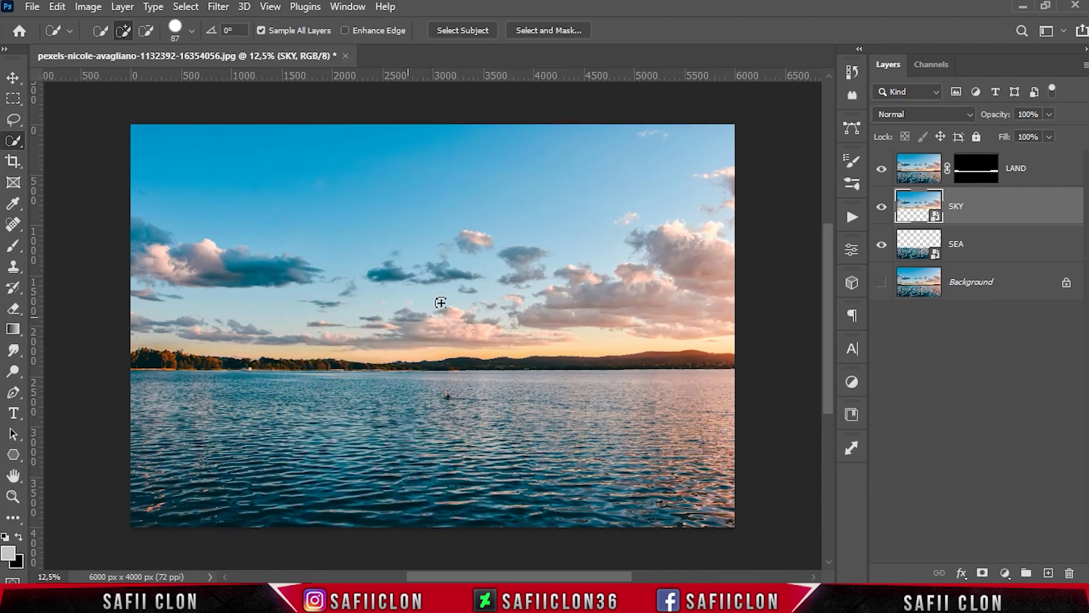
drag(37, 256, 81, 261)
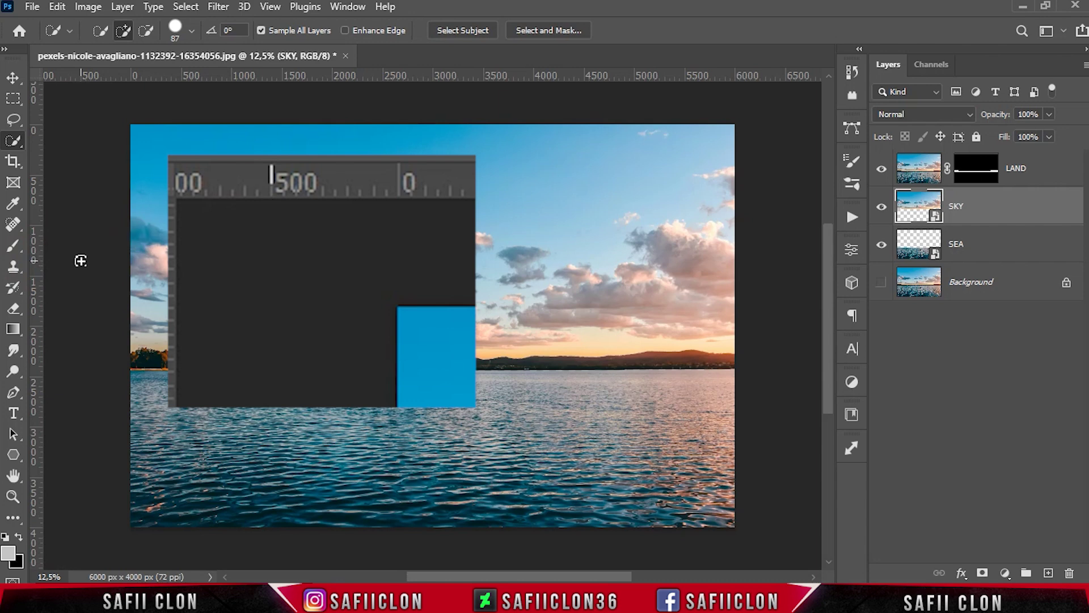
drag(37, 285, 785, 287)
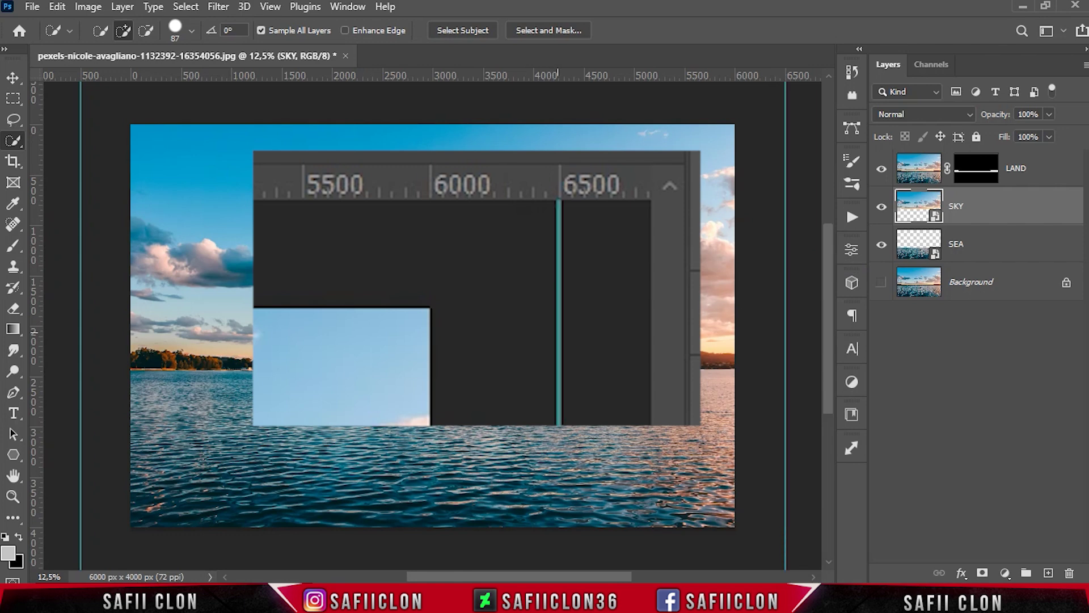
key(ctrl+minus)
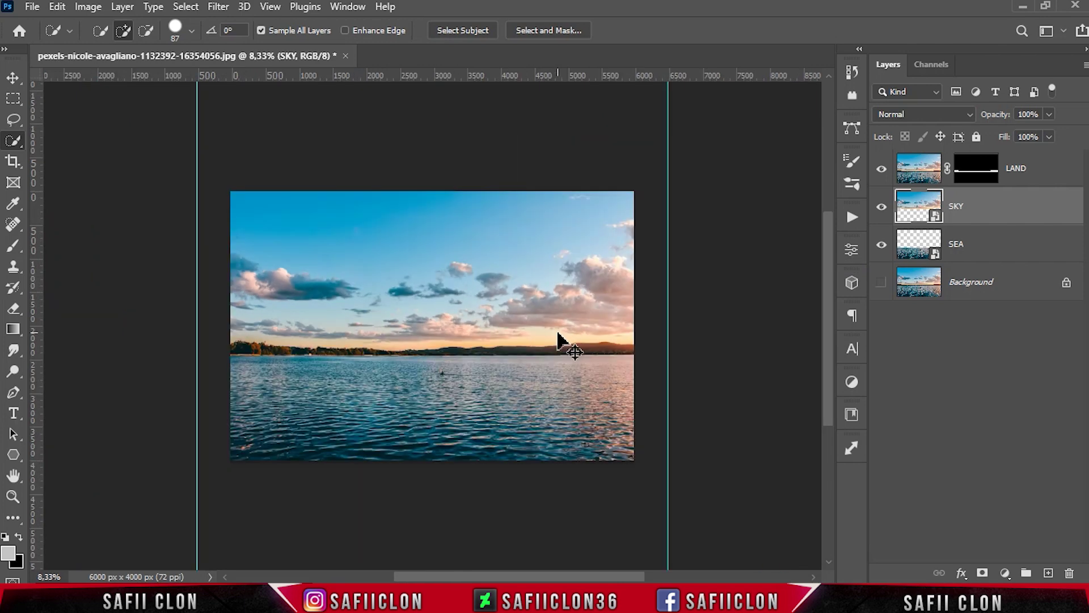
key(ctrl+plus)
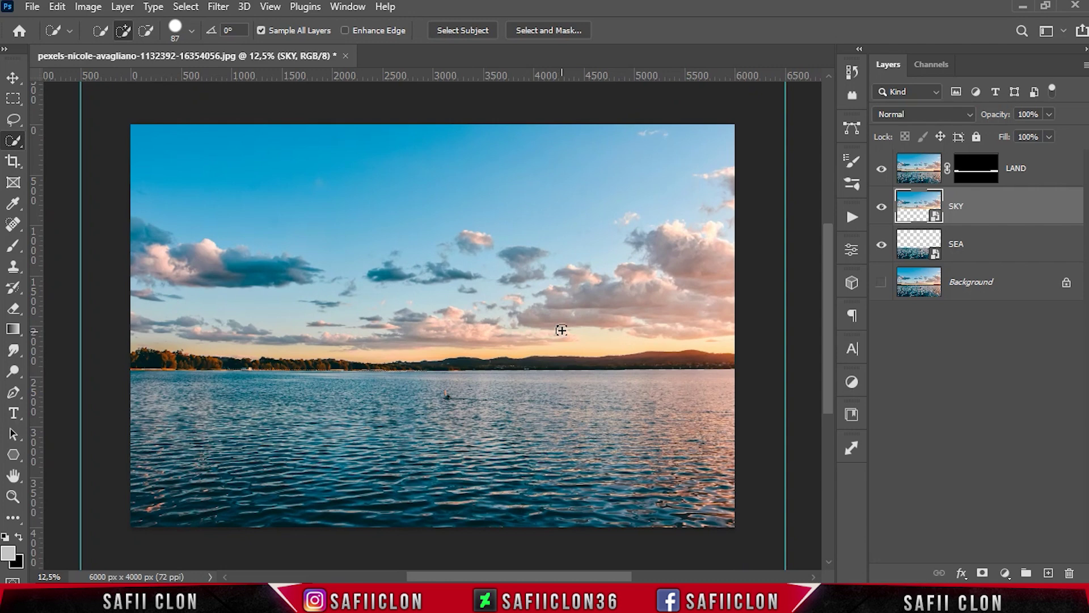
click(357, 8)
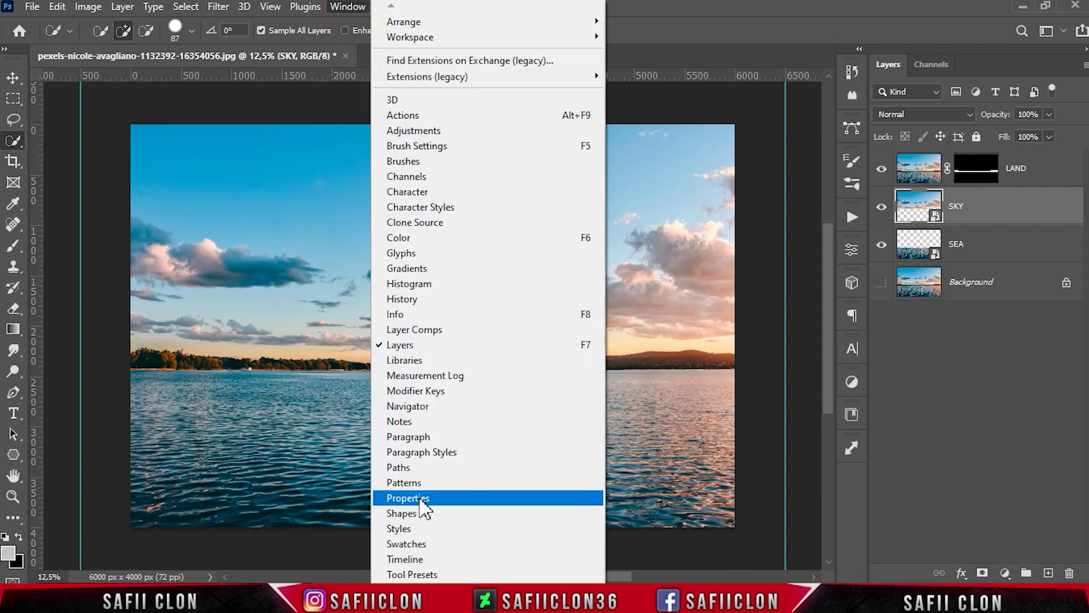
click(425, 560)
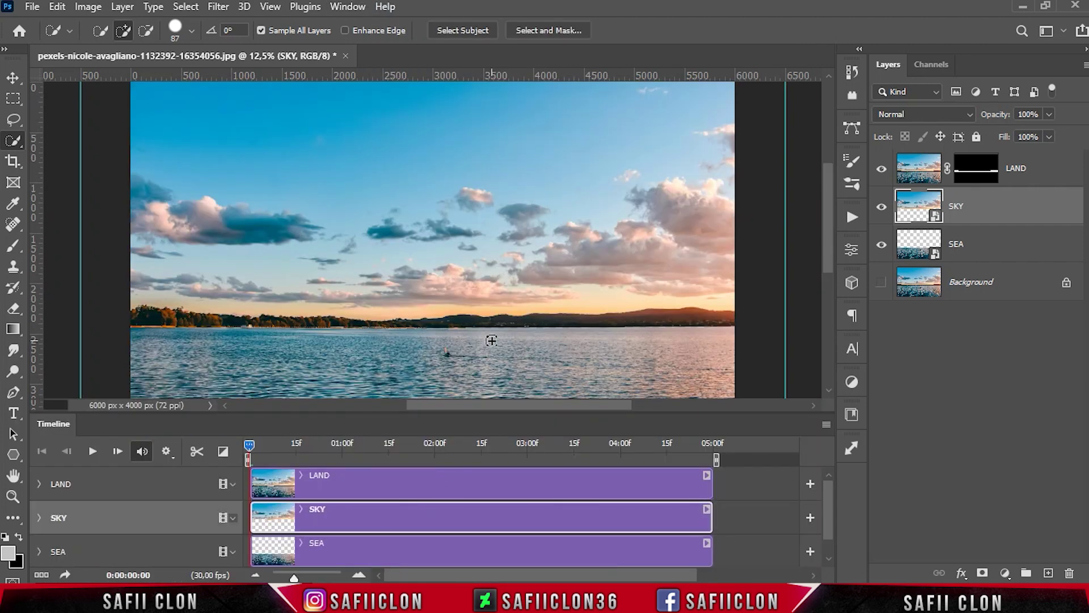
Step: Expand SKY in the Timeline and set a starting Transform keyframe at 0:00
key(ctrl+minus)
scroll(491, 340, down, 2)
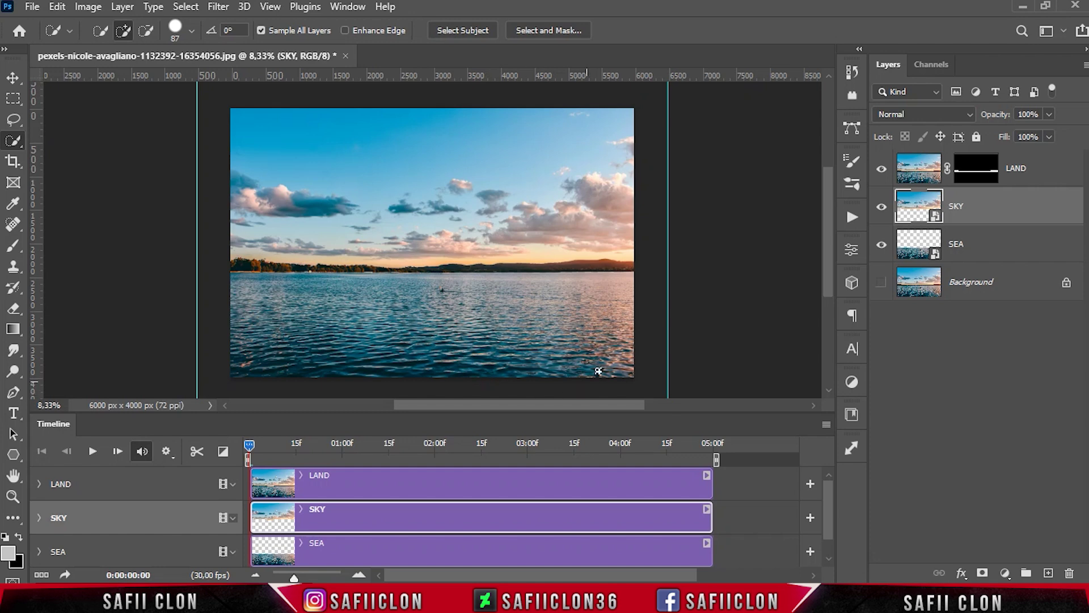
click(883, 208)
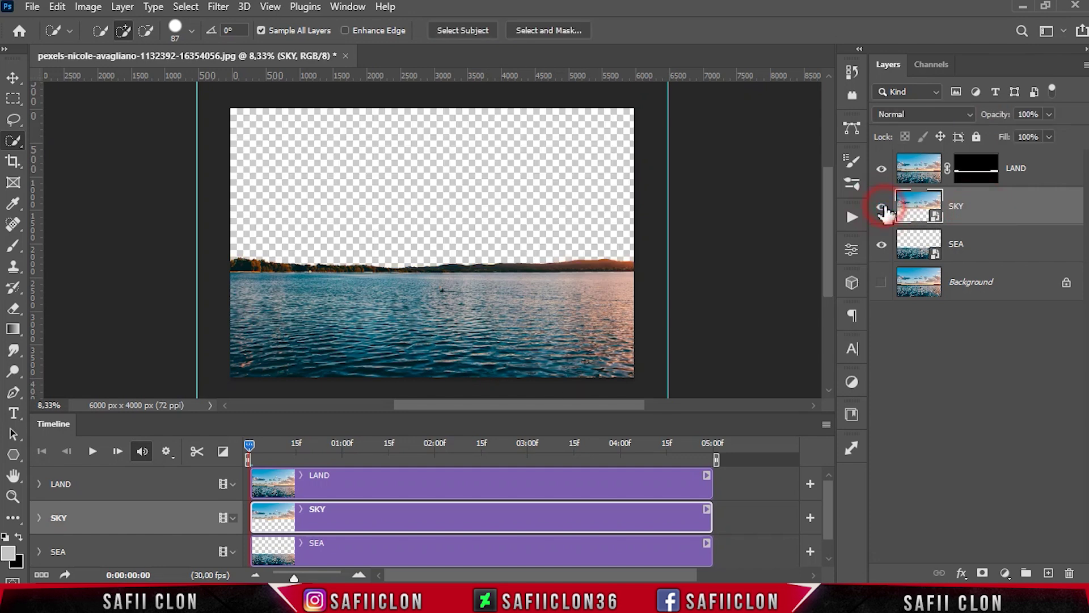
click(39, 518)
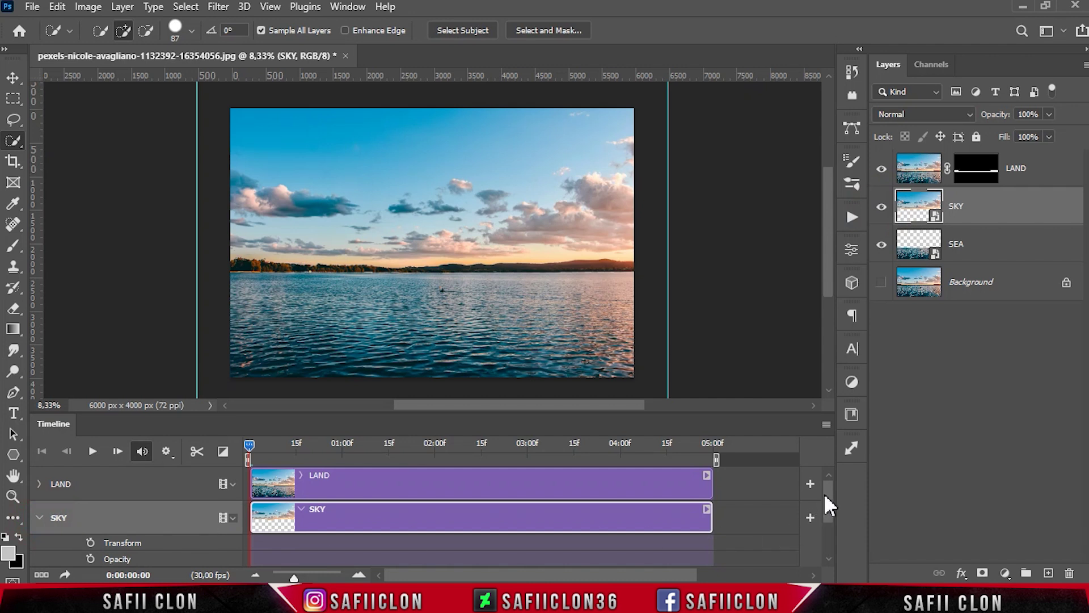
drag(825, 495, 829, 503)
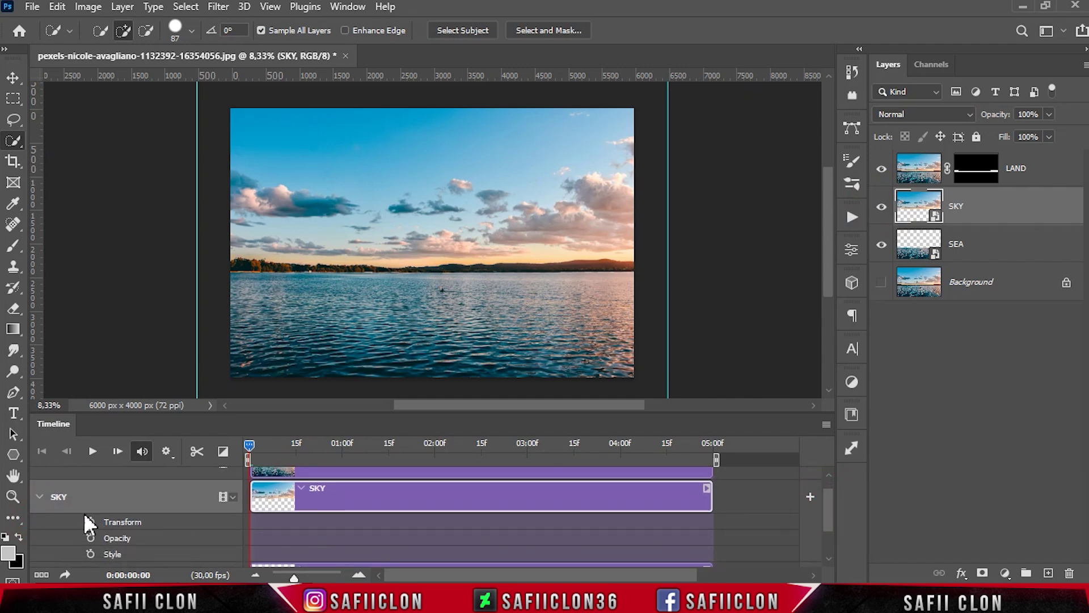
click(91, 521)
Step: Skew SKY so its top-right corner reaches the right guide
key(ctrl+t)
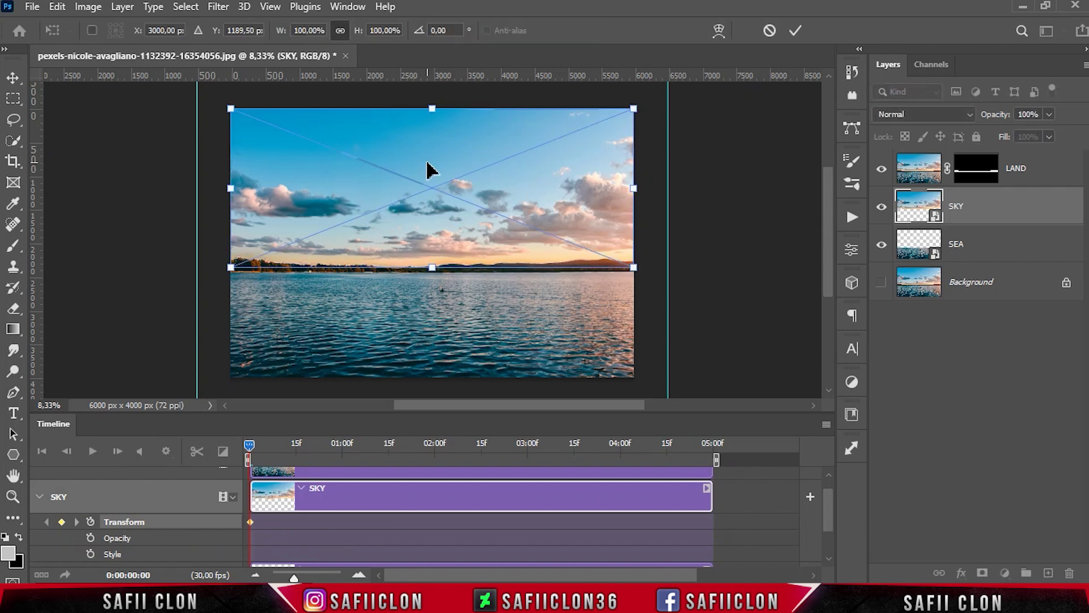
right_click(428, 164)
click(457, 233)
drag(634, 108, 671, 113)
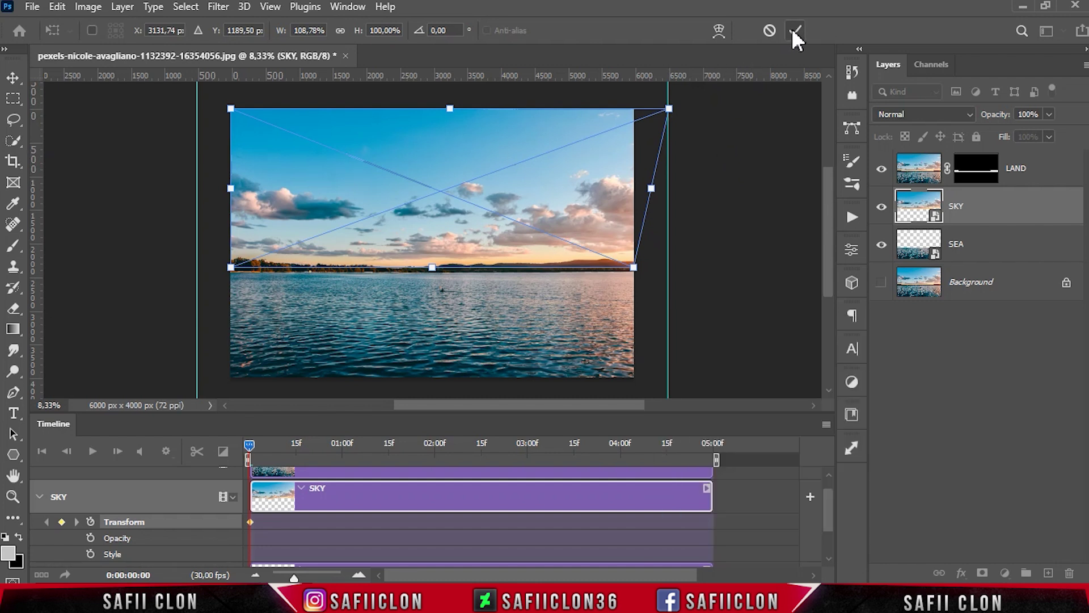
click(792, 30)
key(w)
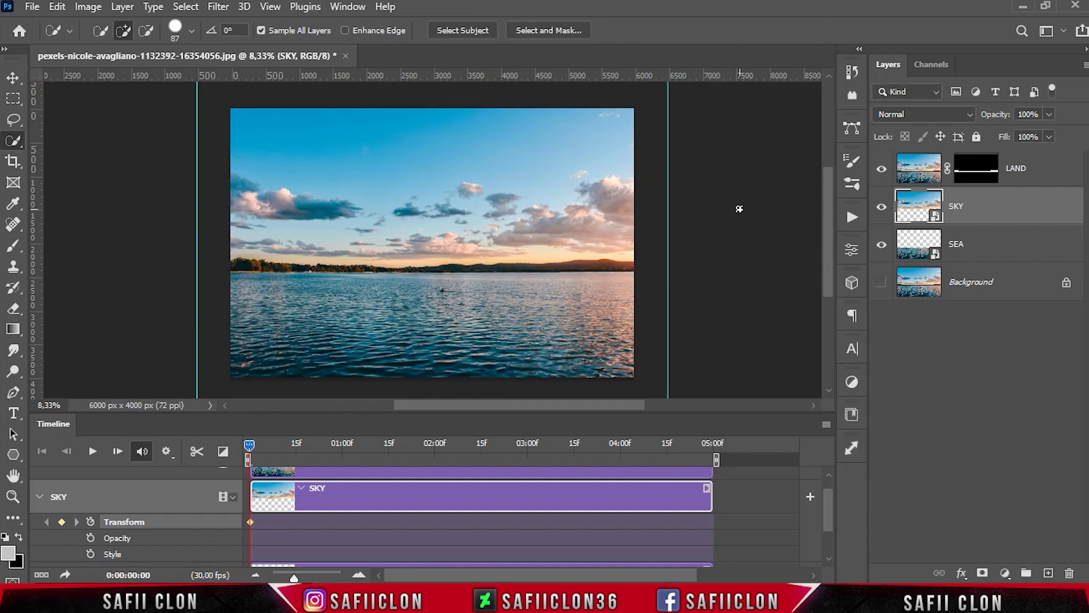
Step: Select SEA, expand its Timeline track and set a starting Transform keyframe
click(1002, 247)
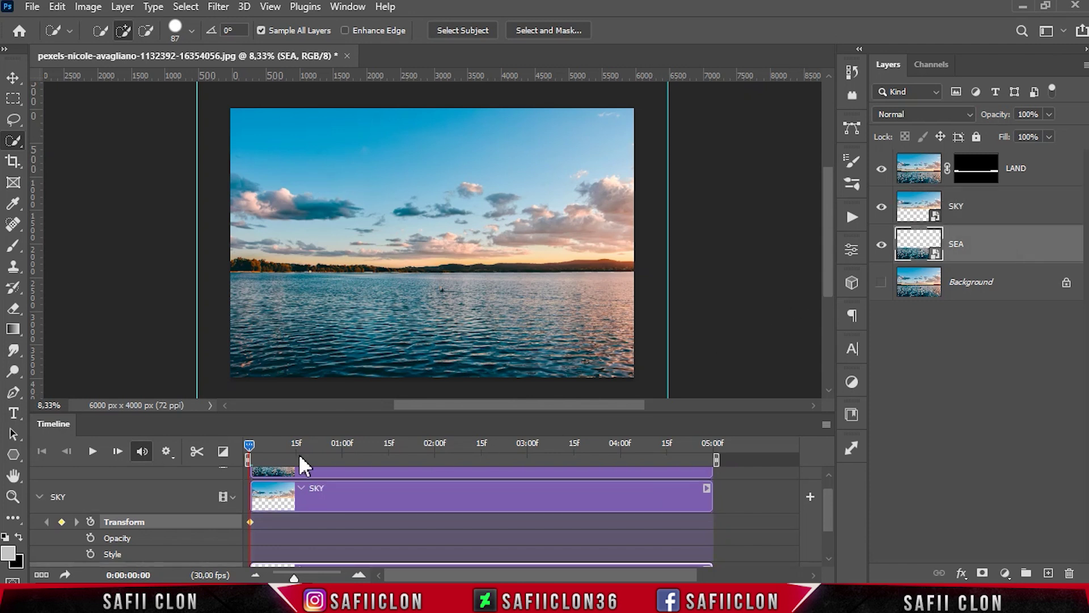
click(38, 497)
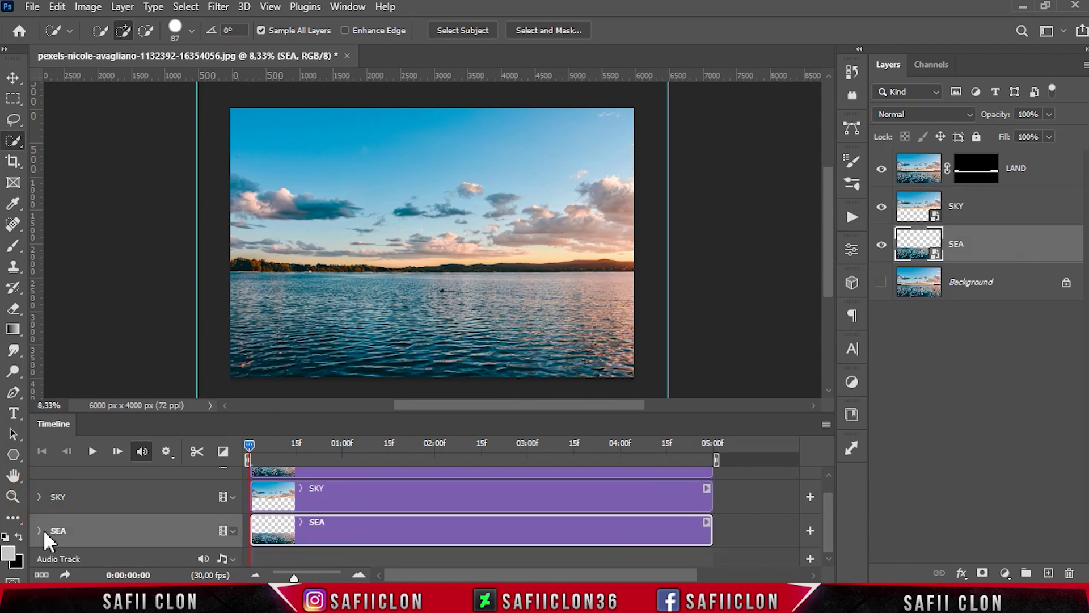
click(40, 531)
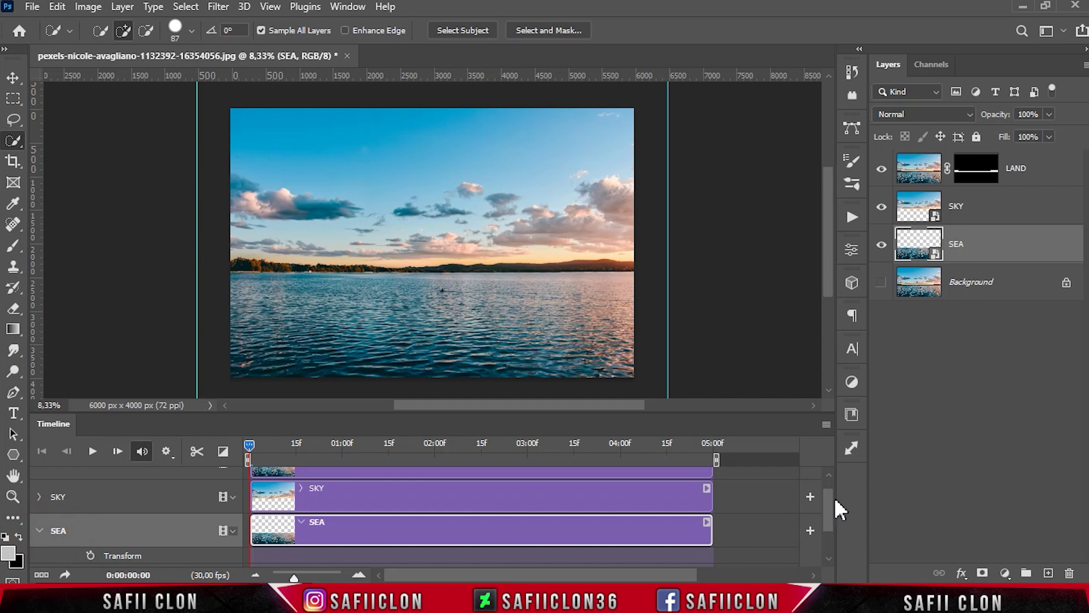
scroll(827, 507, down, 1)
click(91, 529)
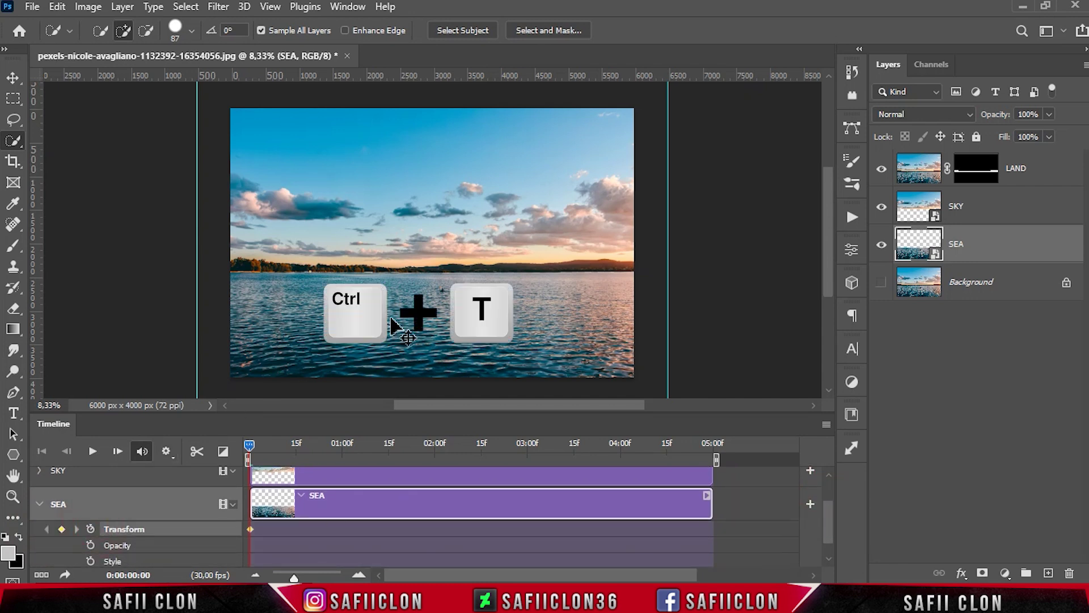
Step: Skew SEA so its bottom-left corner reaches the left guide
key(ctrl+t)
right_click(412, 295)
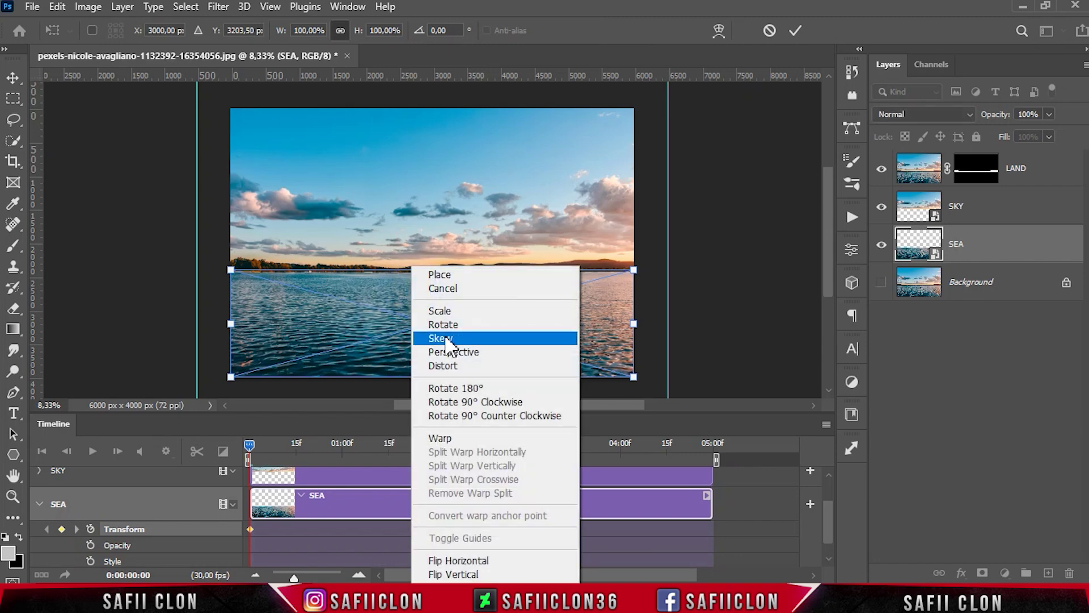
click(440, 338)
drag(230, 377, 197, 378)
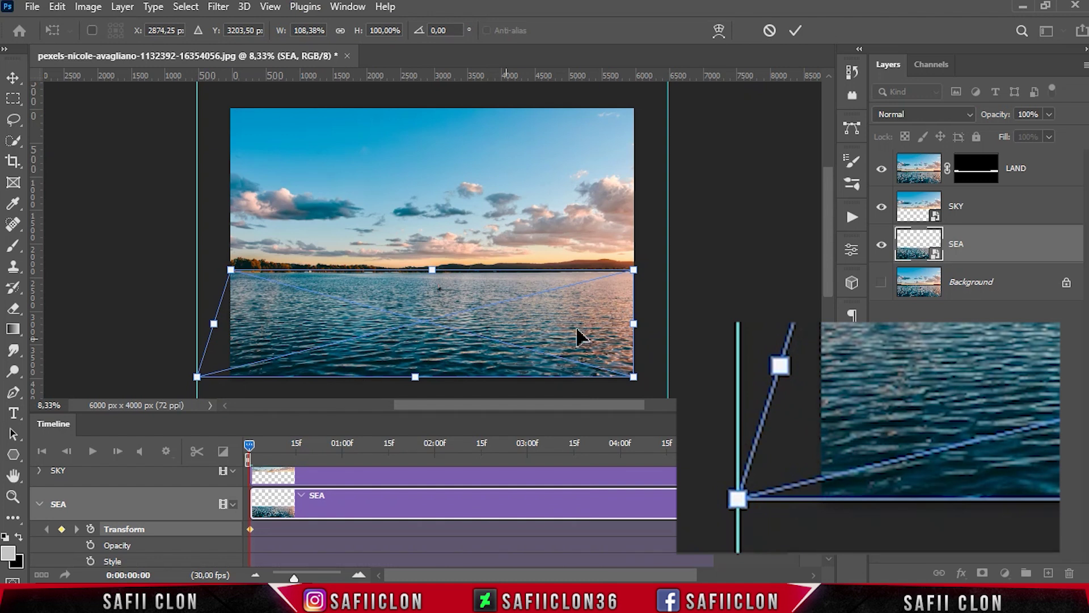
click(796, 31)
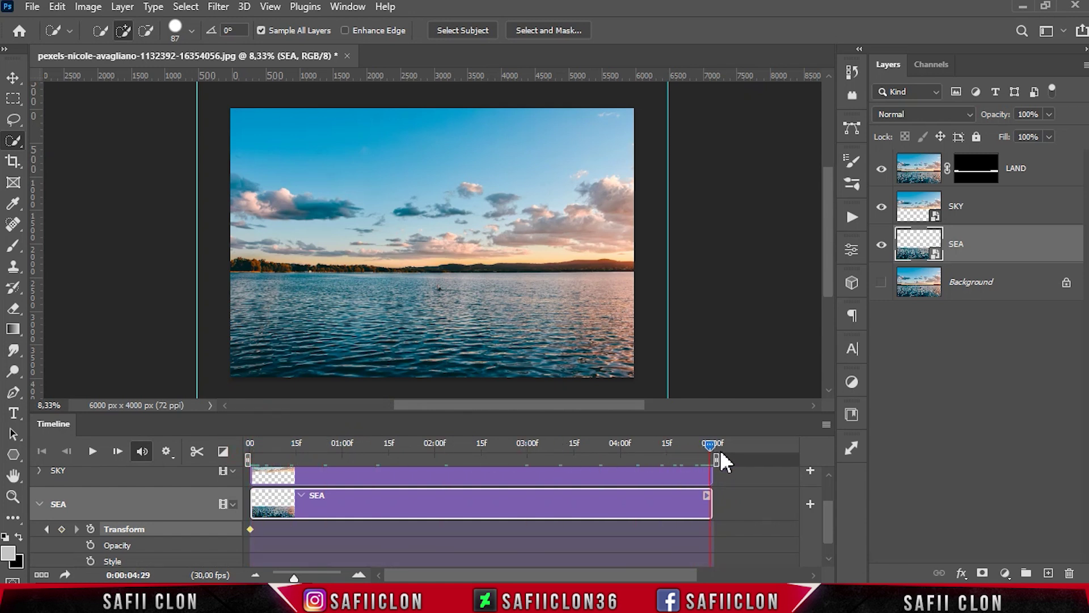
Step: At 0:00:04:29, keyframe SEA with its bottom-left corner realigned and bottom-right skewed outward right
click(981, 244)
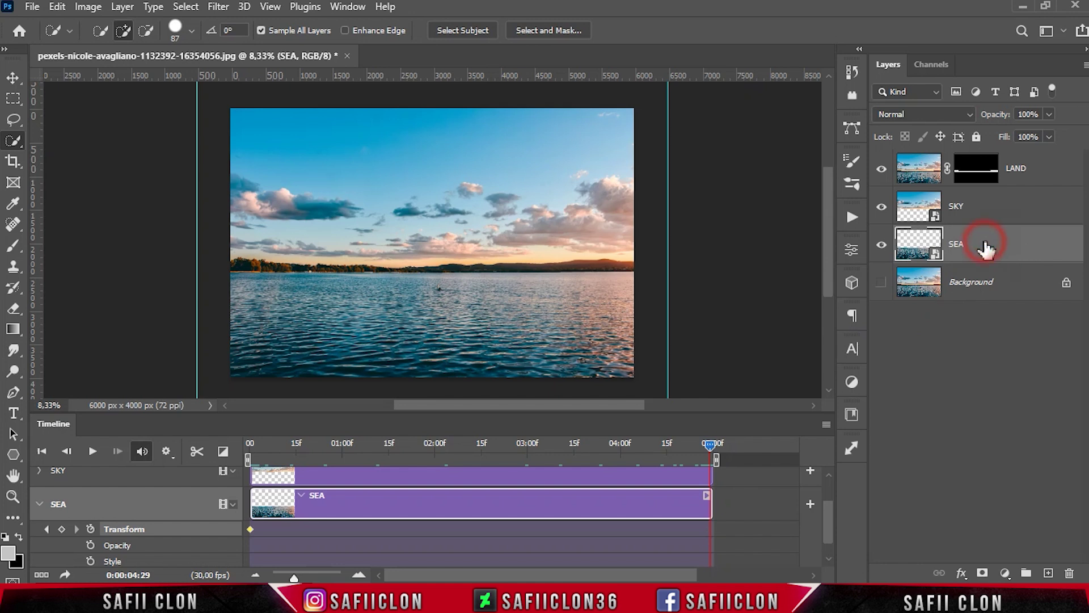
click(62, 529)
key(ctrl+t)
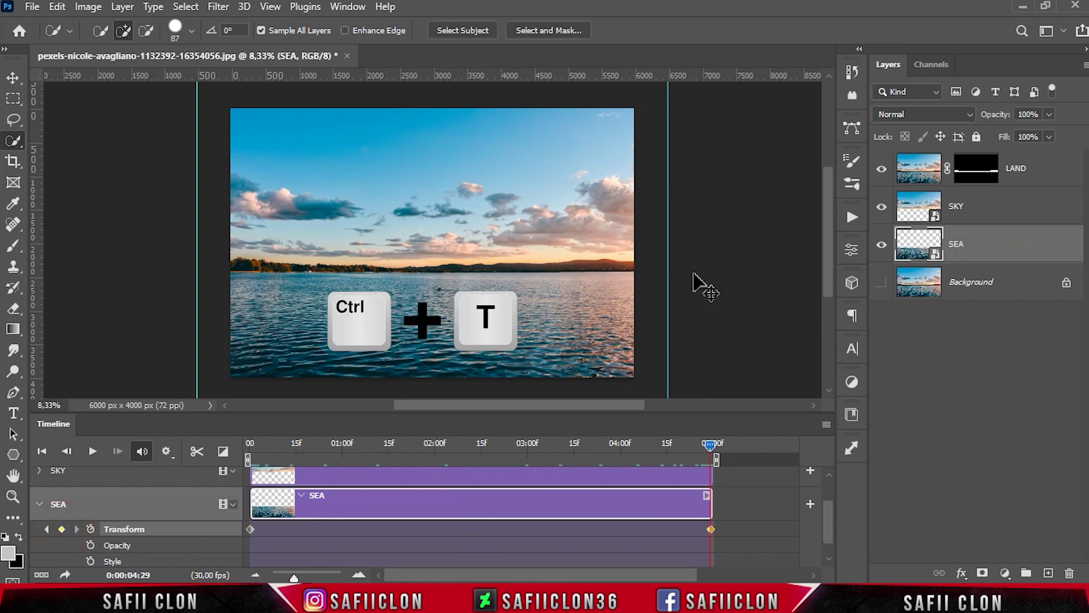
right_click(352, 320)
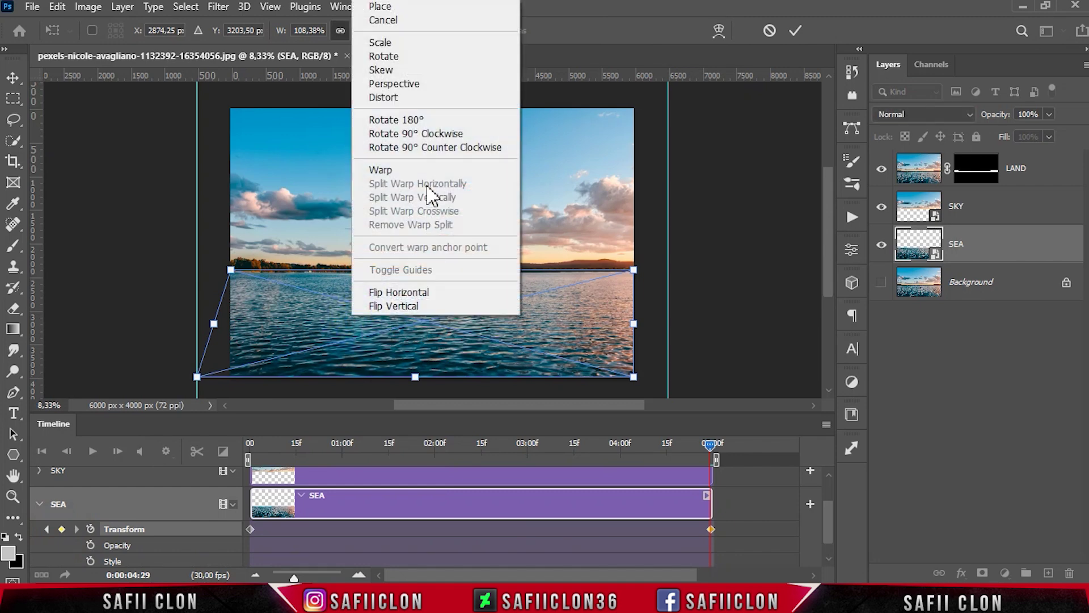
click(391, 80)
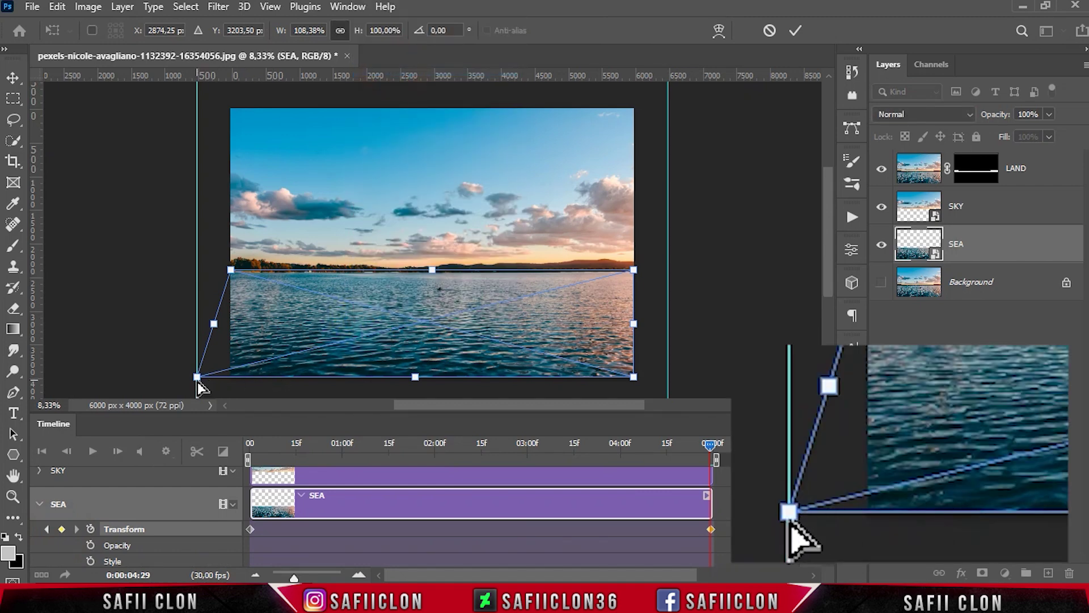
drag(197, 377, 231, 381)
drag(633, 377, 670, 376)
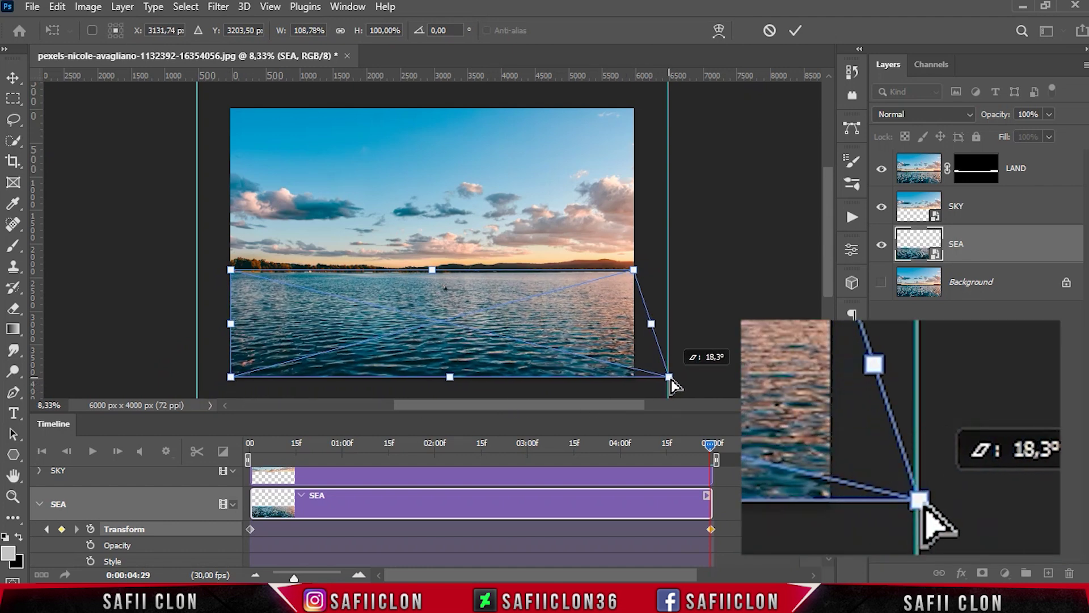
click(794, 30)
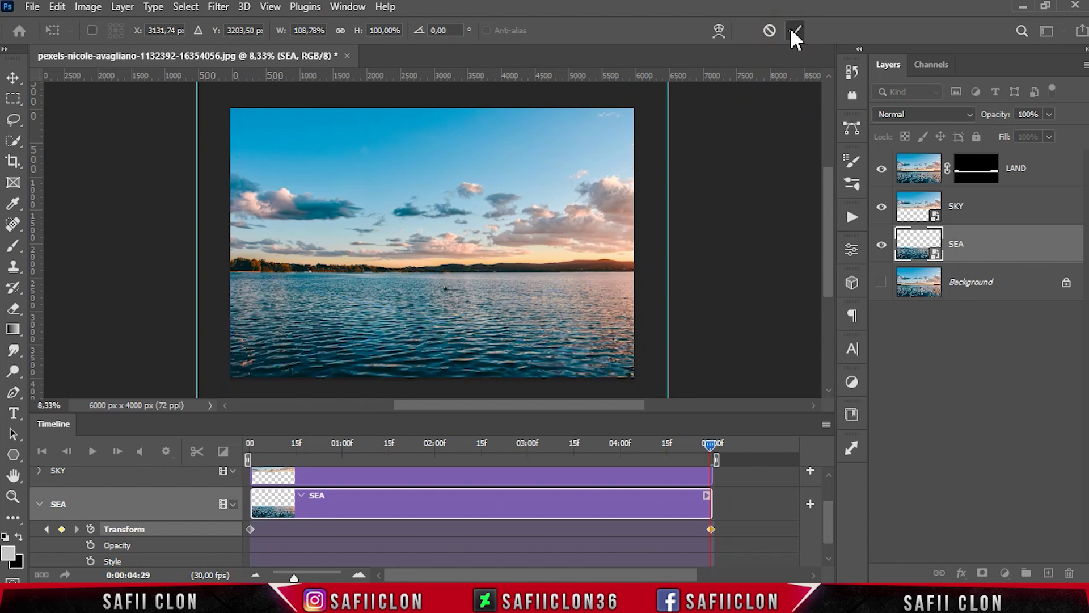
click(1020, 214)
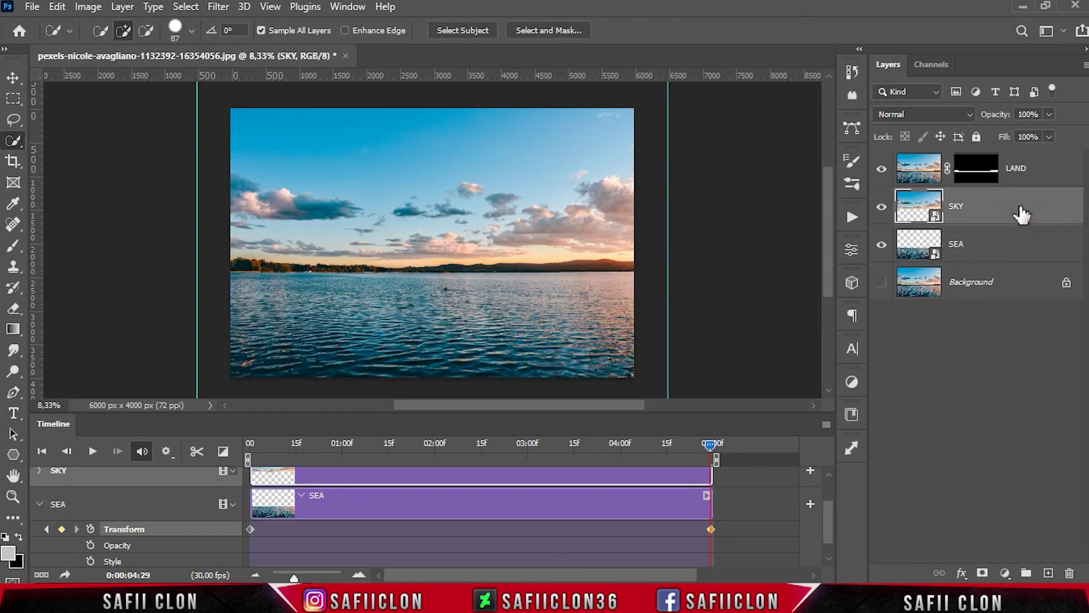
Step: Switch from the SEA track to the SKY track and add a Transform keyframe at the end (0:00:04:29)
click(39, 503)
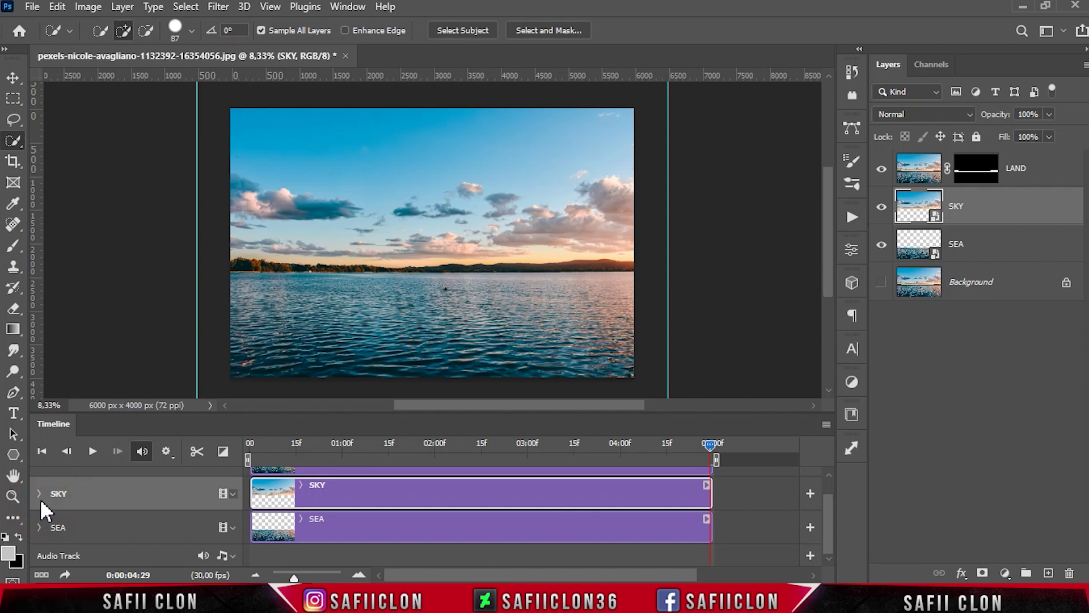
click(39, 493)
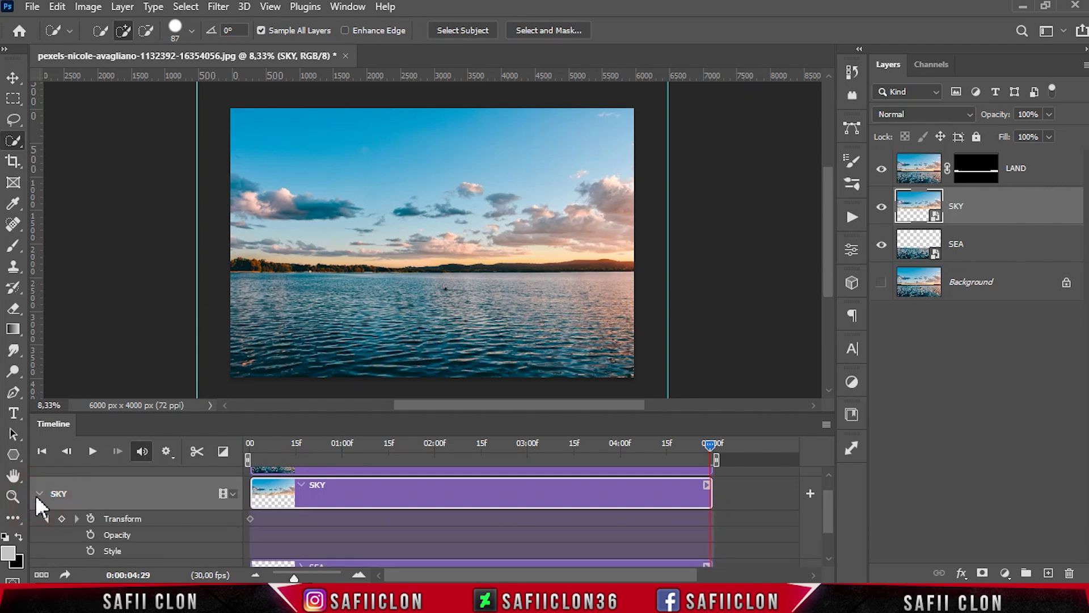
click(61, 518)
Step: Skew SKY's top-left corner outward toward the left guide, keeping the top-right at the image edge, and commit
key(ctrl+t)
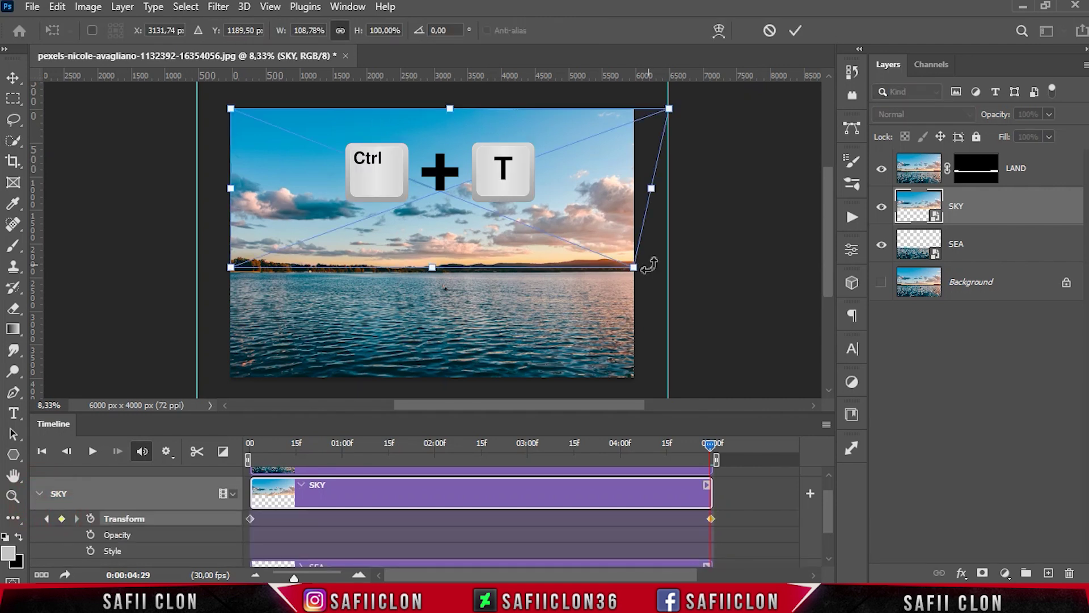
right_click(442, 124)
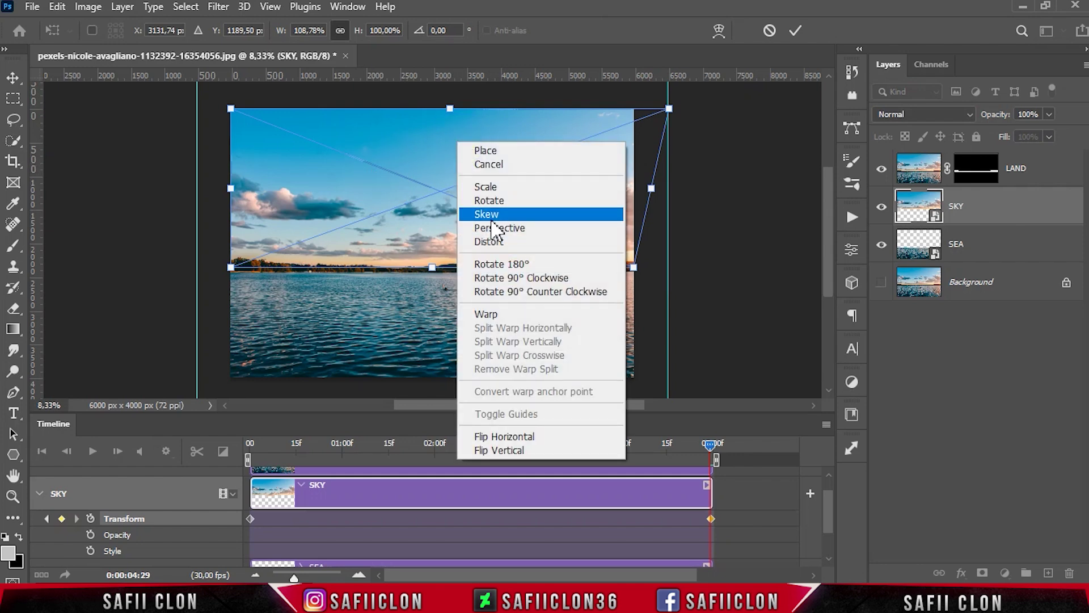
click(489, 212)
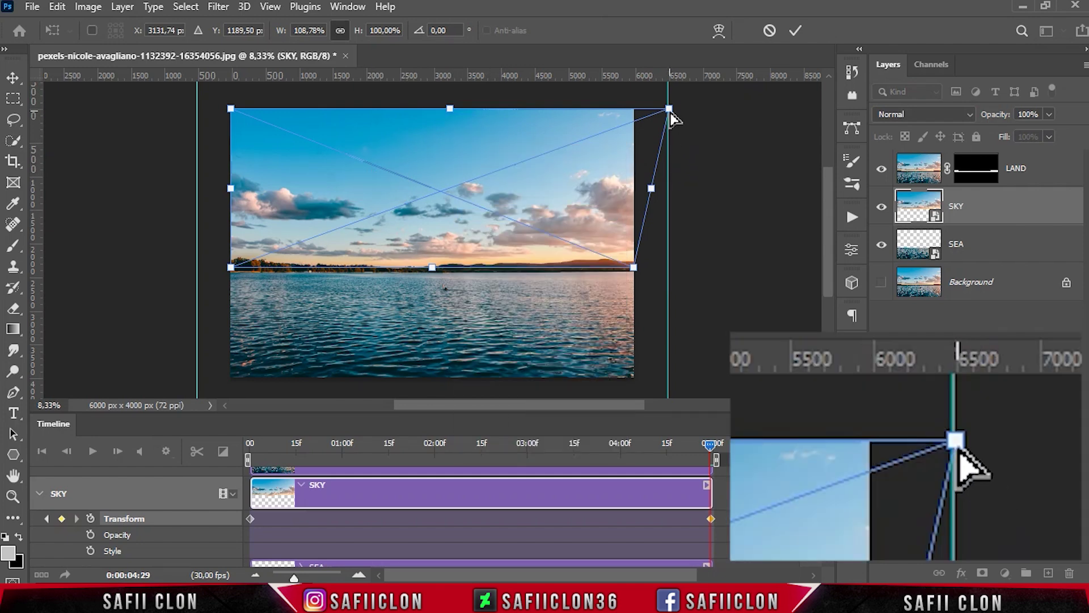
drag(669, 108, 636, 111)
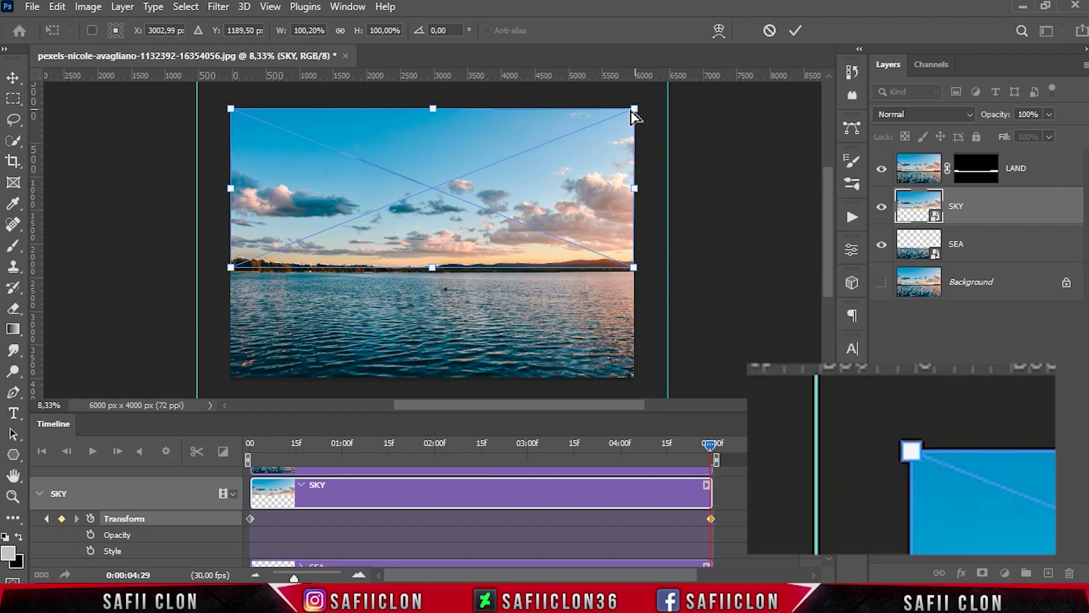
drag(231, 108, 196, 108)
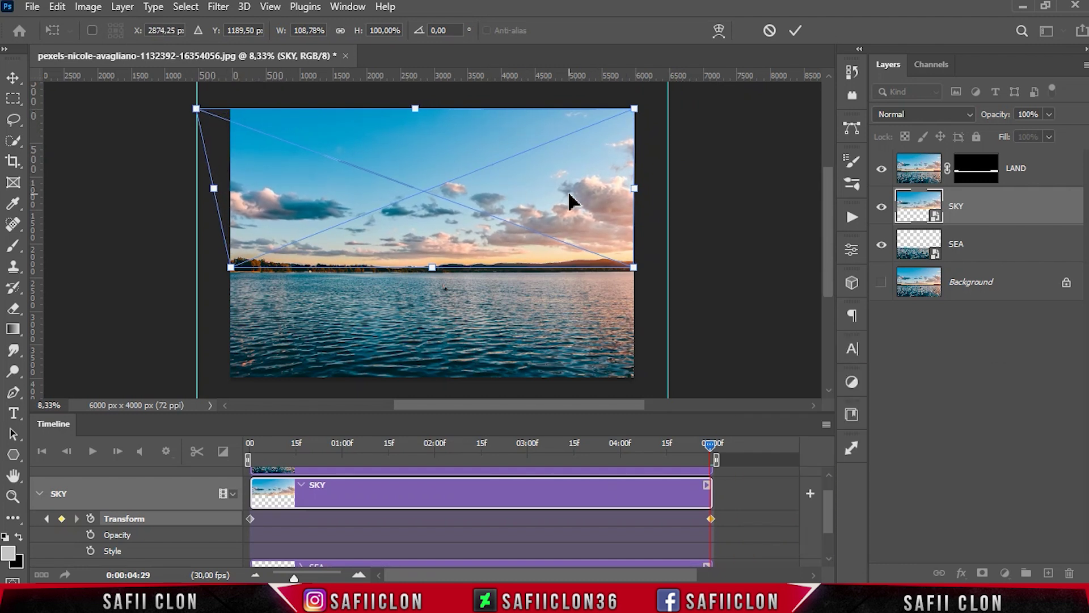
click(792, 31)
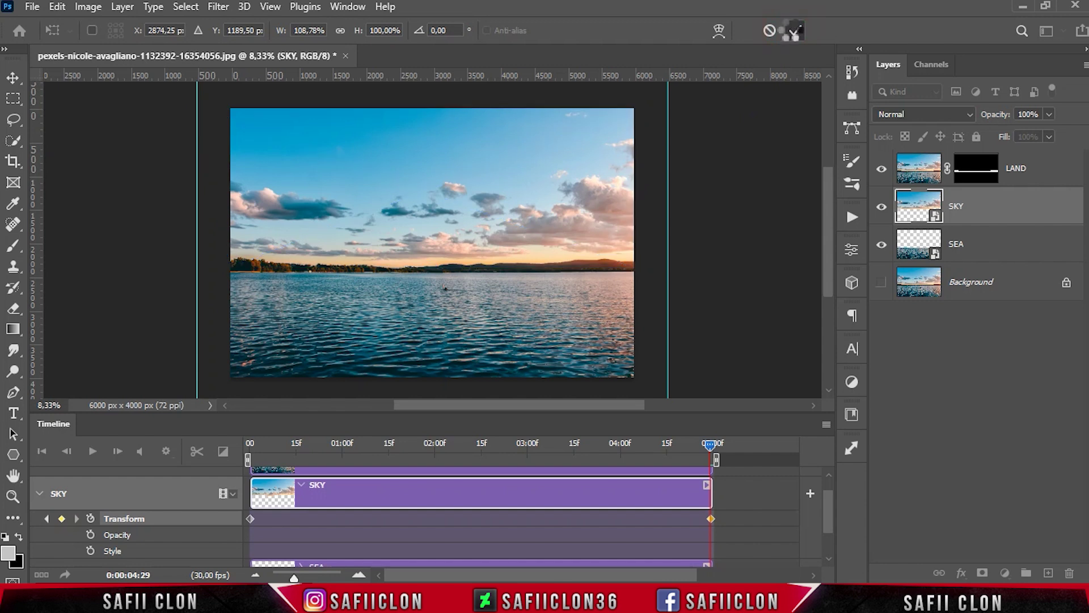
key(w)
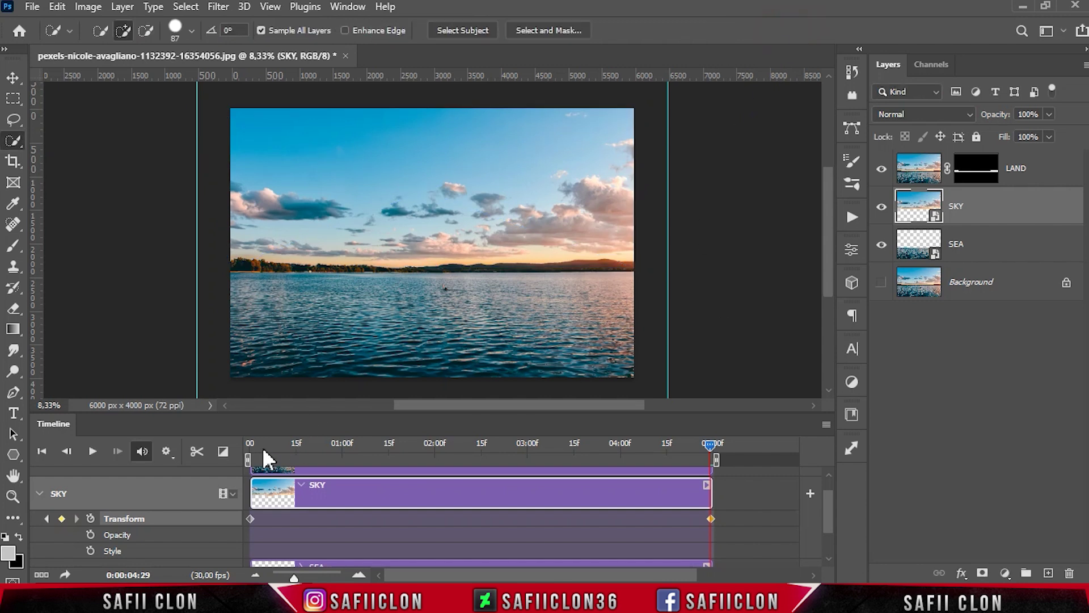
Step: Scrub the timeline from the first frame to near 0:00:04:29 to preview the skews, collapsing the SKY track
click(266, 449)
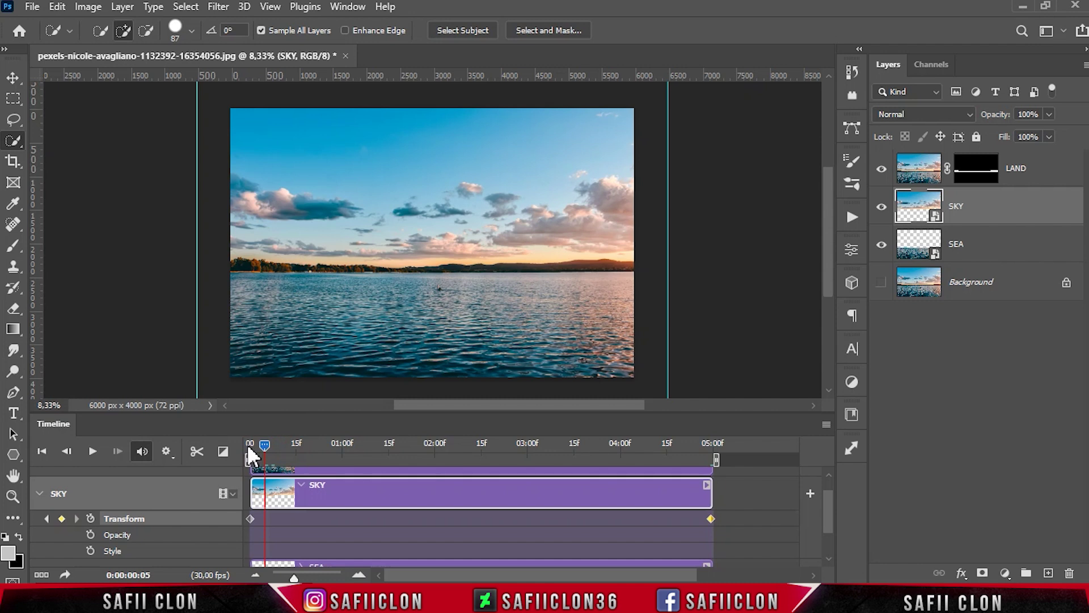
click(250, 448)
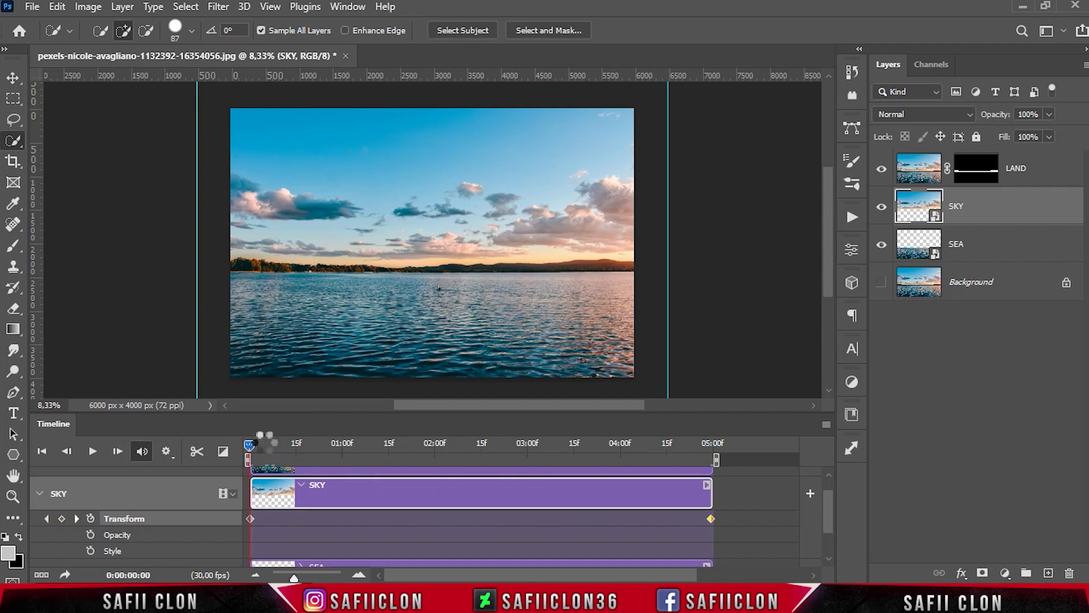
click(40, 494)
click(269, 447)
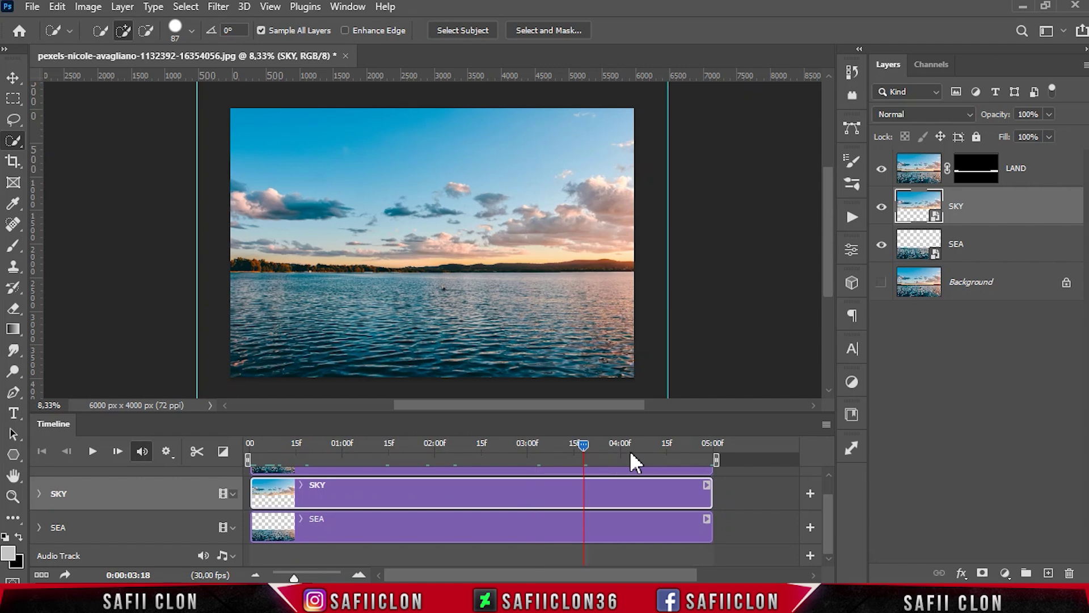
click(702, 443)
Step: Render the animation to the Downloads folder as an H.264 High Quality MP4, 2908 × 2304 at 30 fps
click(827, 425)
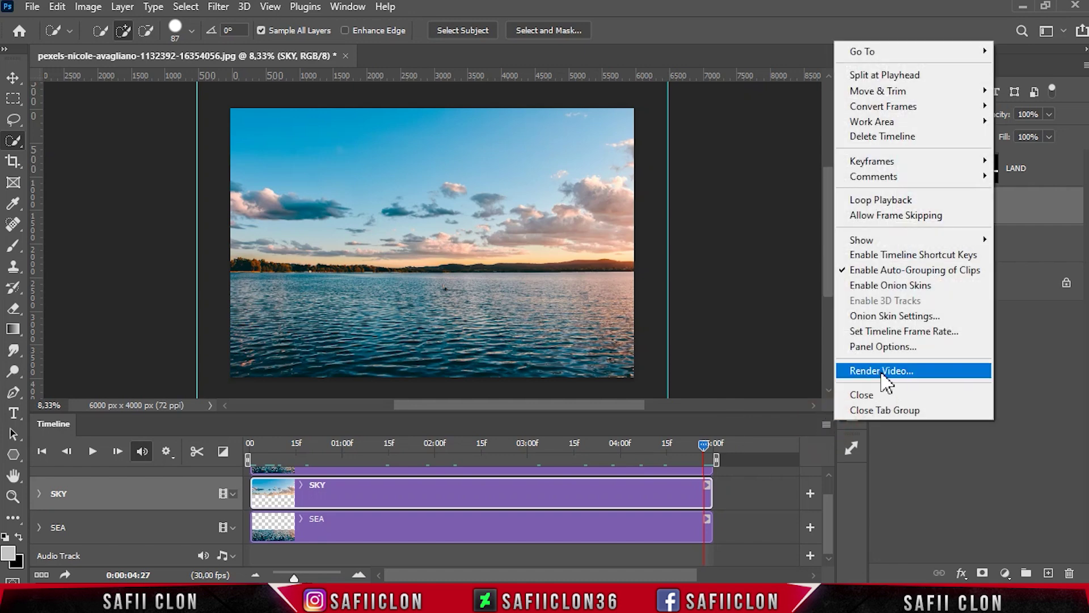
click(883, 372)
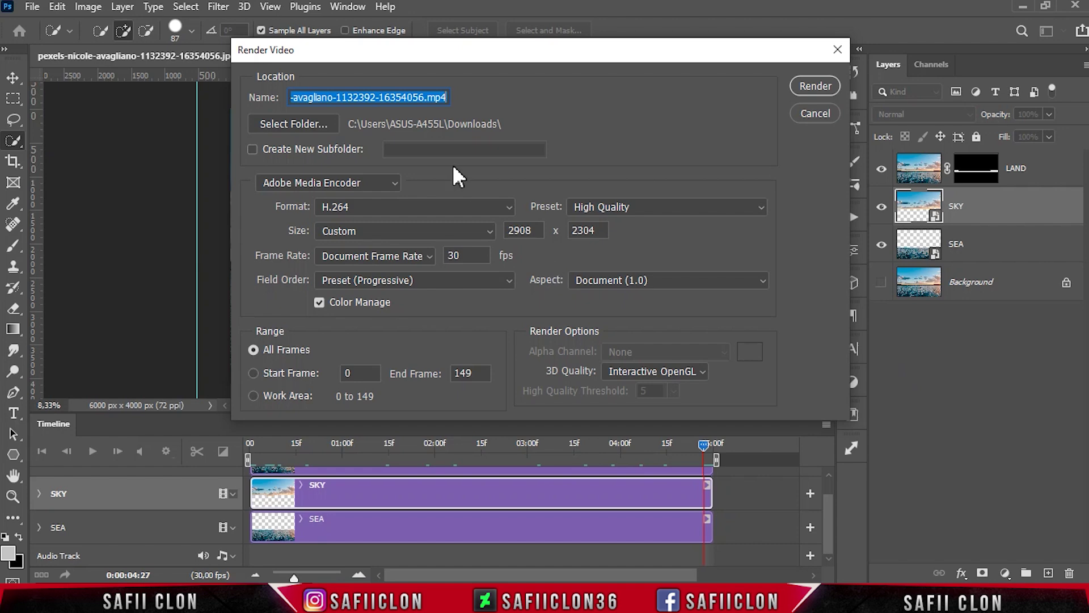
click(308, 123)
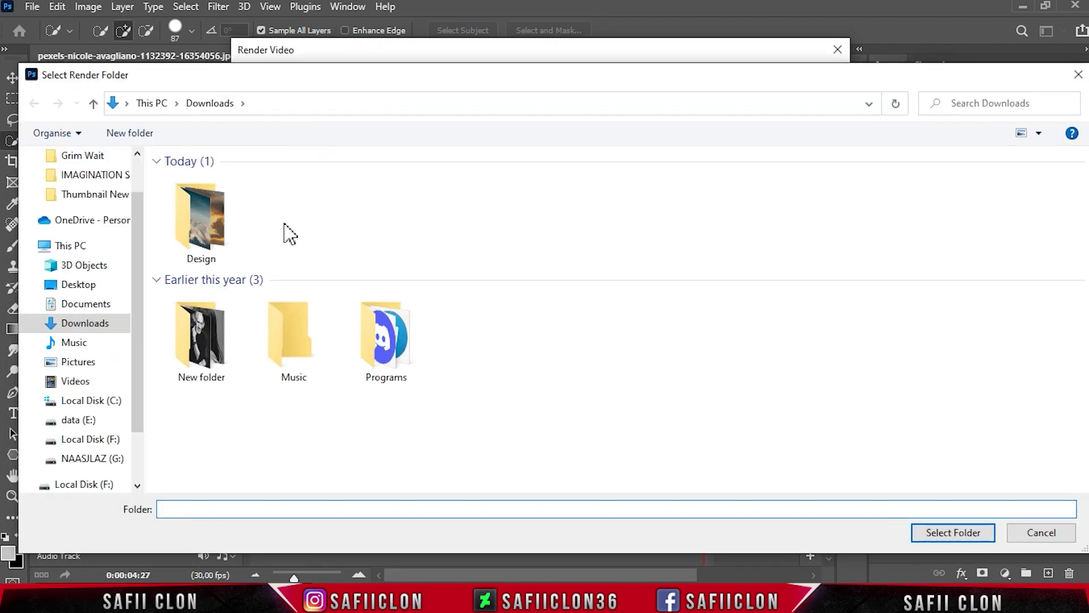
click(96, 324)
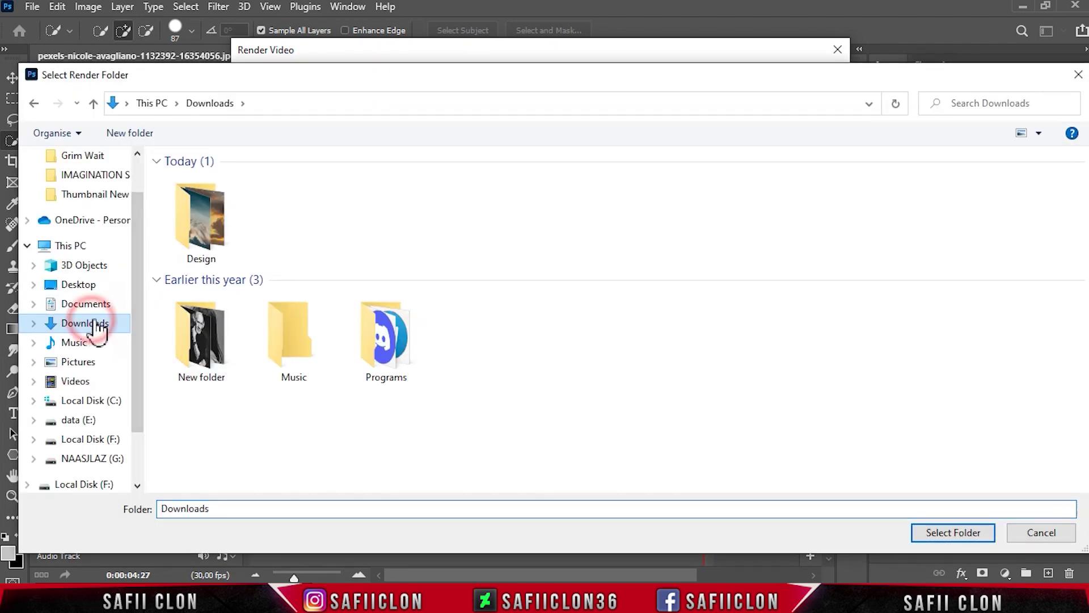
click(946, 535)
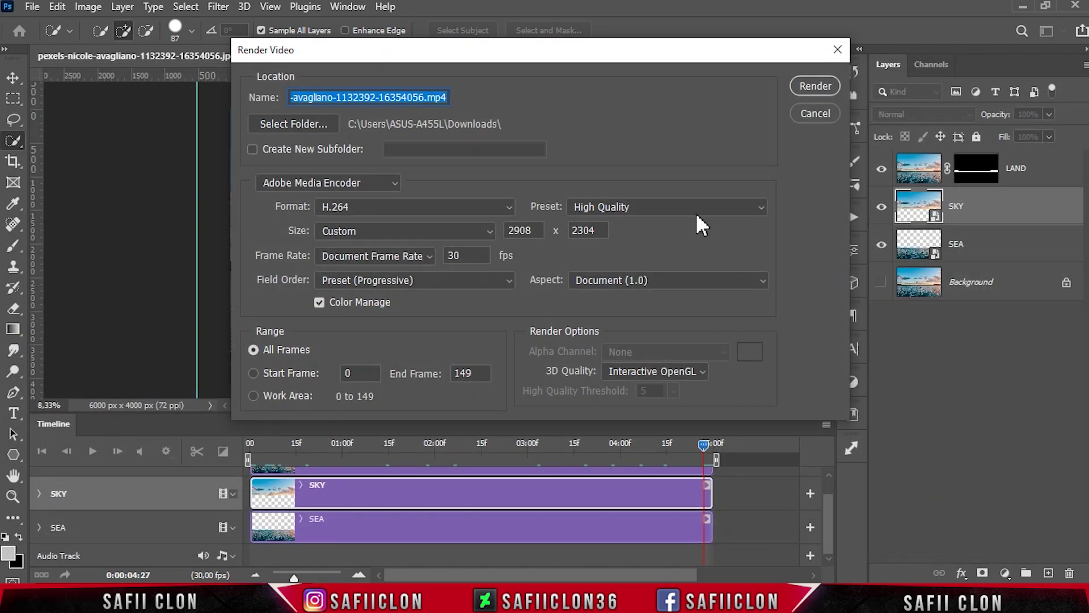
click(816, 87)
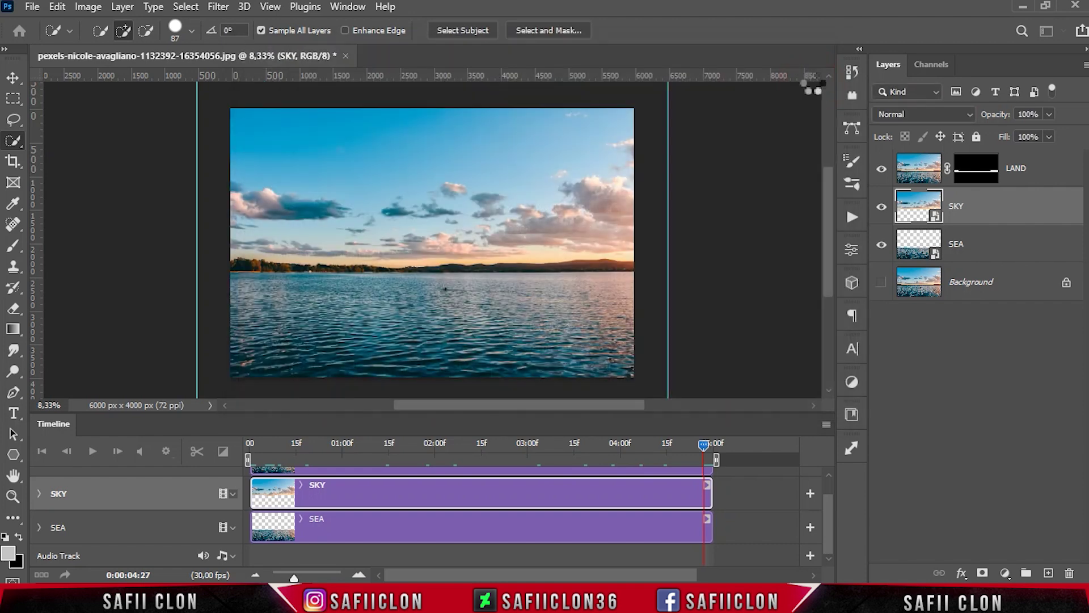